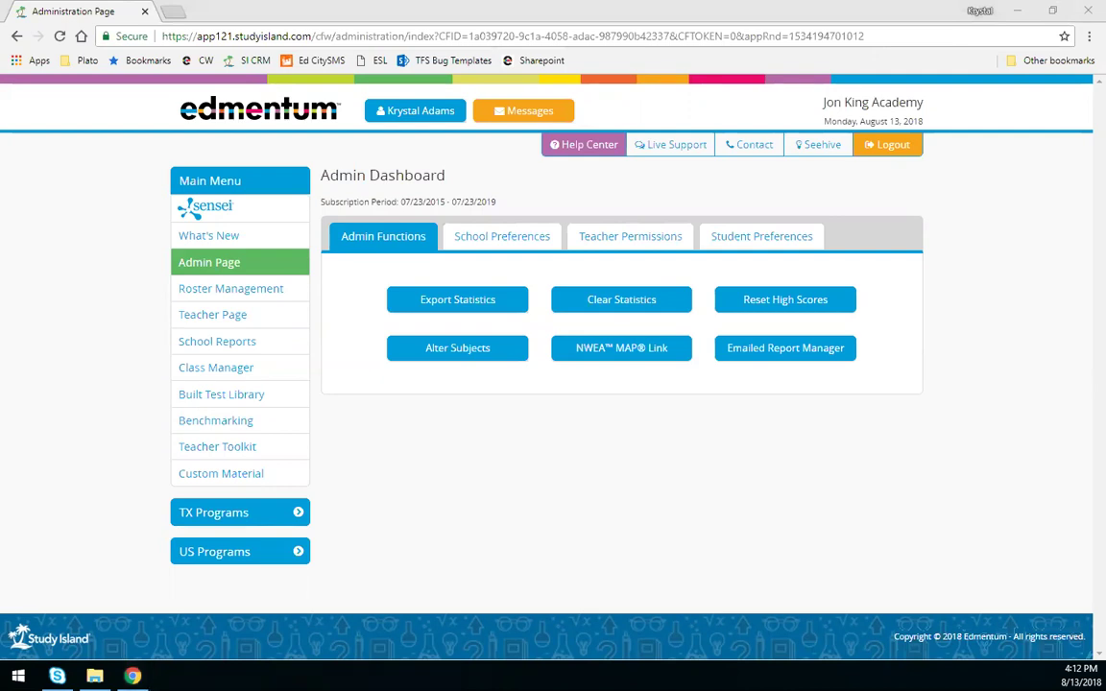
- Go to the Roster Management page from the Main Menu sidebar
{"action": "left_click", "coordinate": [236, 296]}
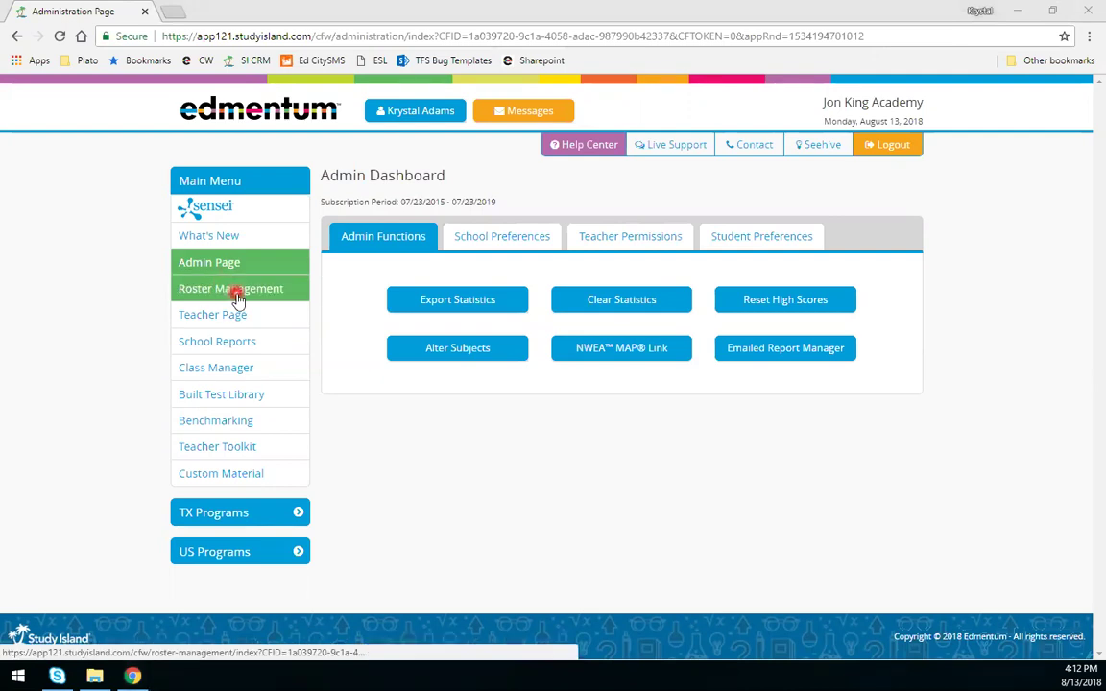
{"action": "left_click", "coordinate": [235, 266]}
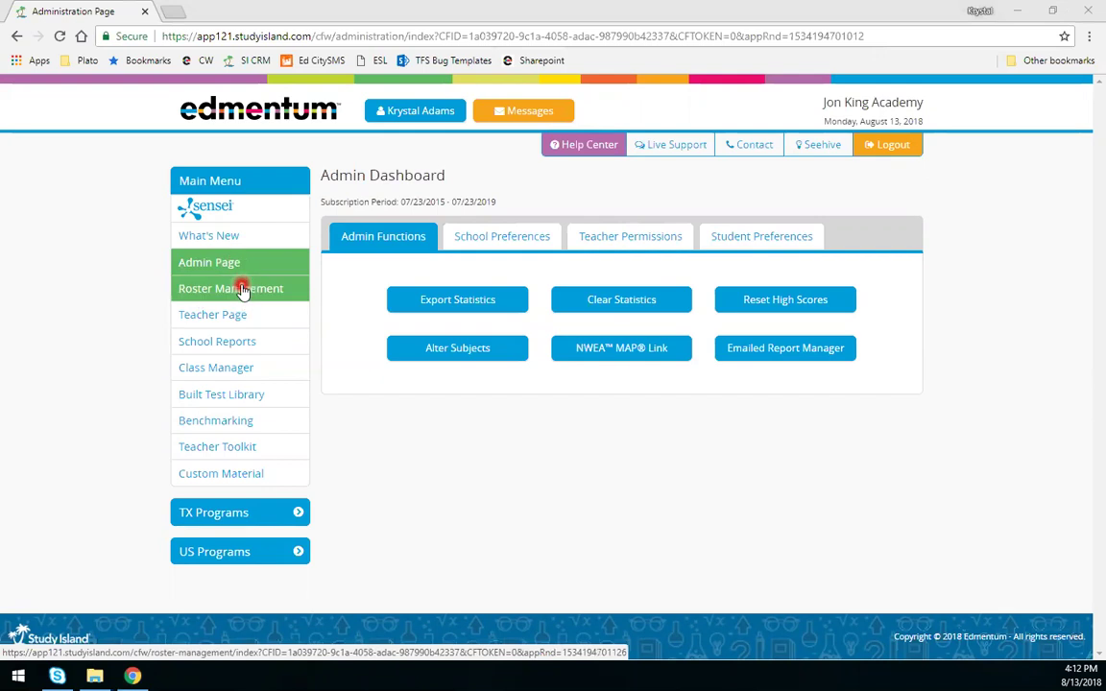
- Open Roster Management and show its Manage Users tasks
{"action": "left_click", "coordinate": [242, 291]}
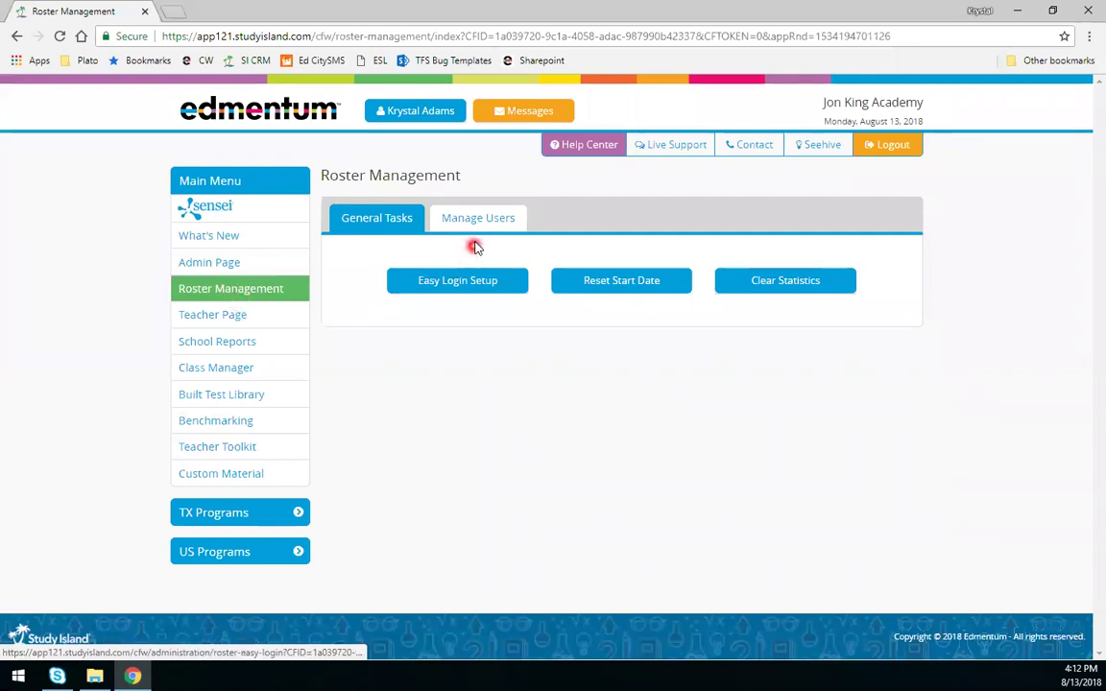
{"action": "left_click", "coordinate": [478, 219]}
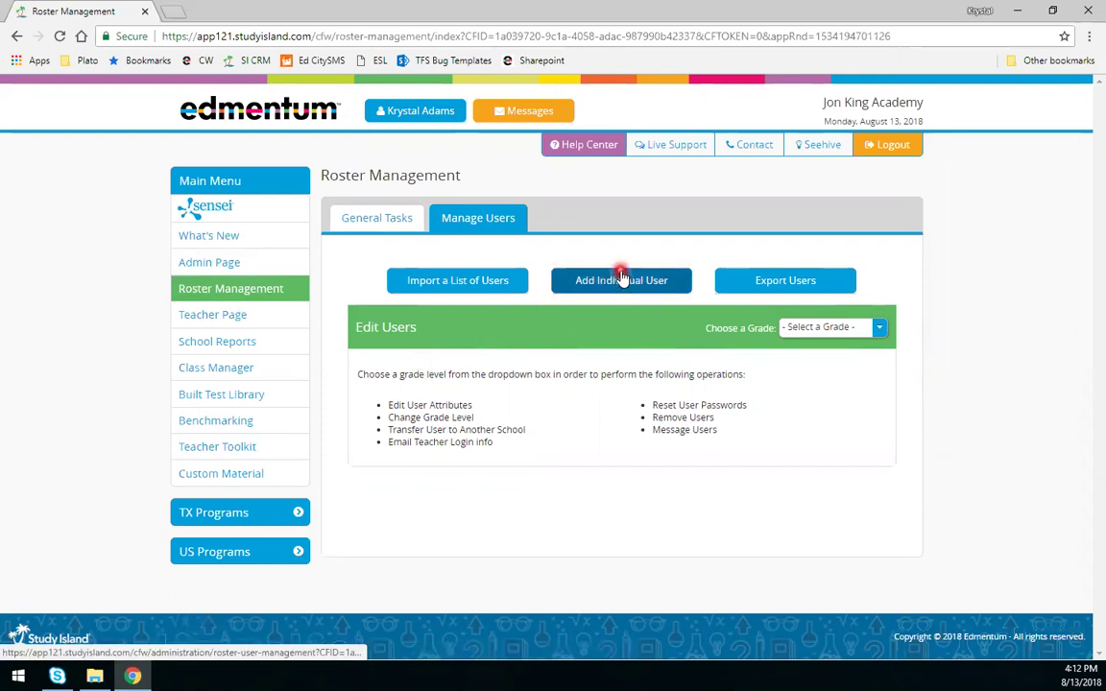
- Start Import a List of Users and set the upload type to Teachers
{"action": "left_click", "coordinate": [474, 291]}
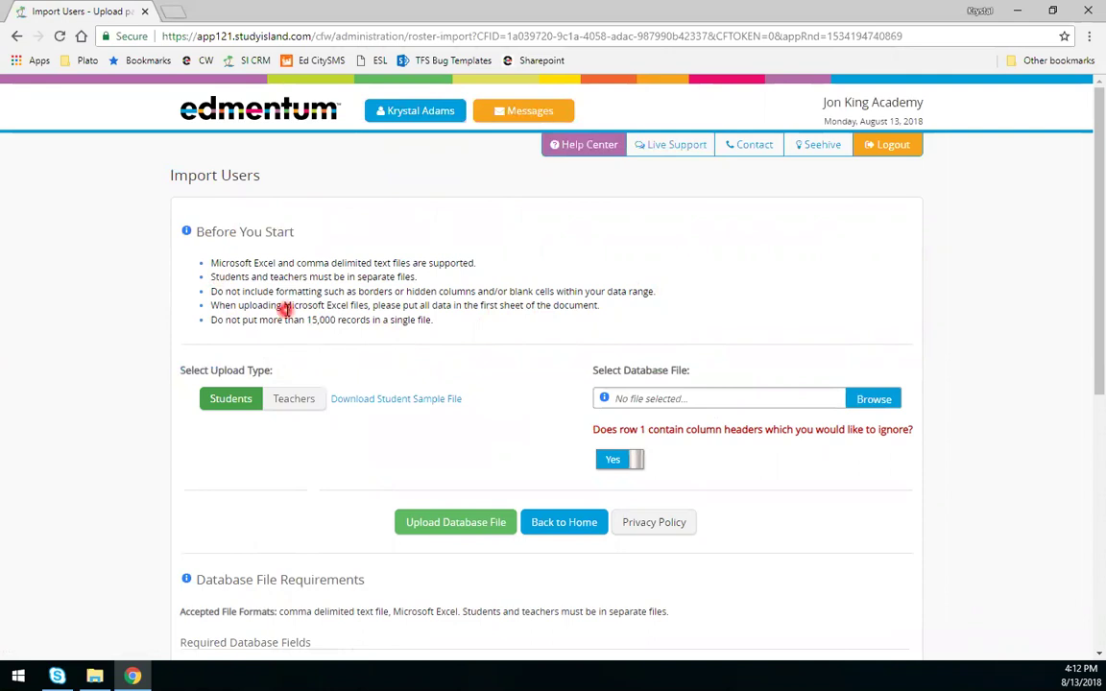
{"action": "scroll", "coordinate": [288, 309], "scroll_direction": "down", "scroll_amount": 1}
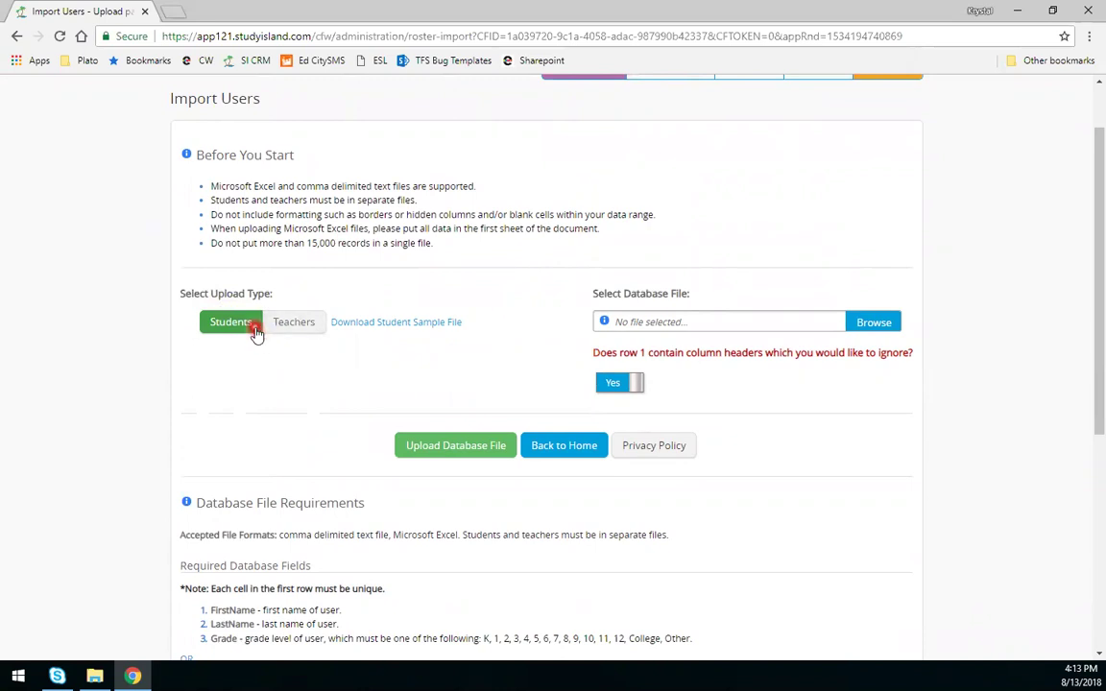
{"action": "left_click", "coordinate": [291, 327]}
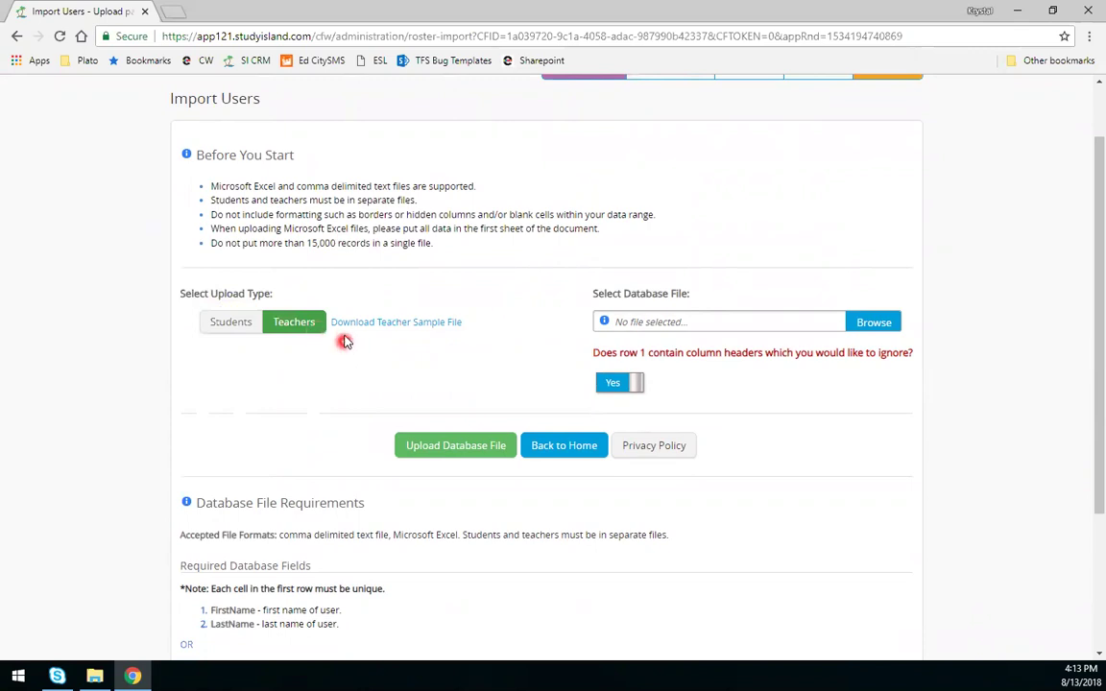
- Compare Students and Teachers file requirements, finishing with the upload type on Students
{"action": "scroll", "coordinate": [288, 297], "scroll_direction": "down", "scroll_amount": 1}
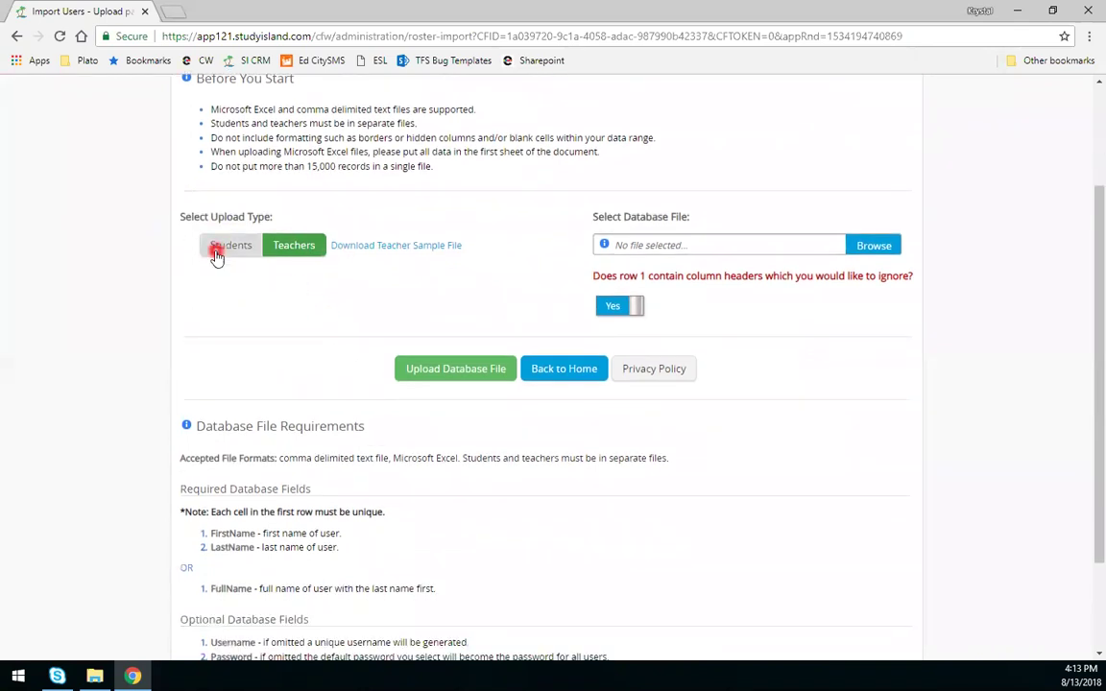
{"action": "left_click", "coordinate": [216, 252]}
{"action": "scroll", "coordinate": [254, 278], "scroll_direction": "down", "scroll_amount": 1}
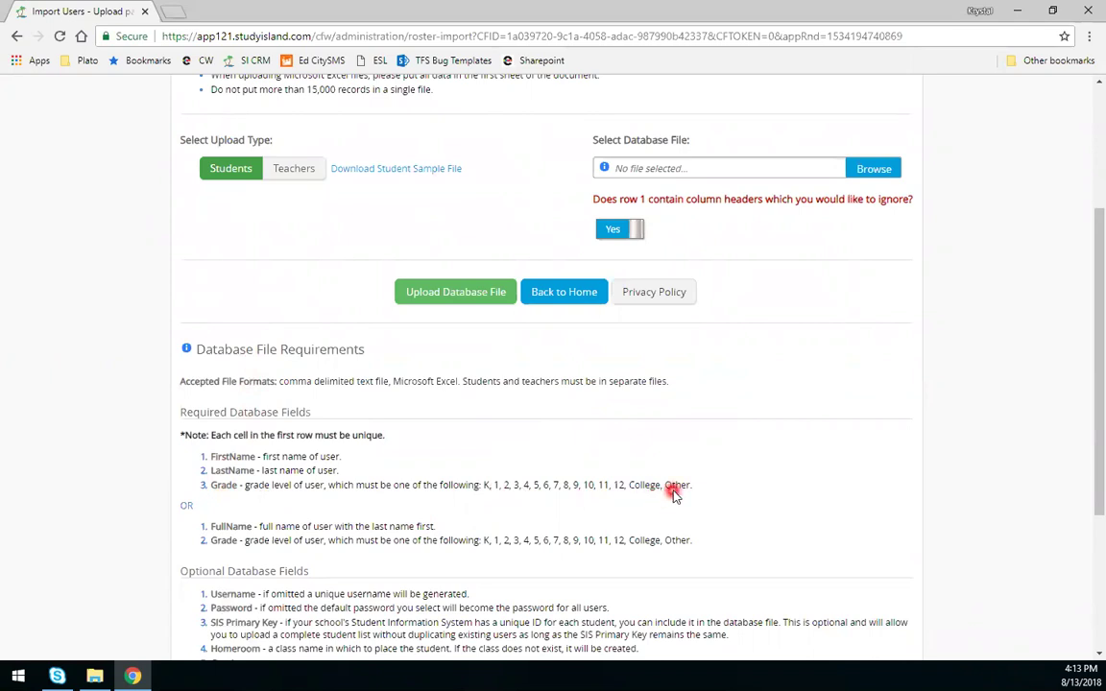
{"action": "scroll", "coordinate": [610, 437], "scroll_direction": "down", "scroll_amount": 1}
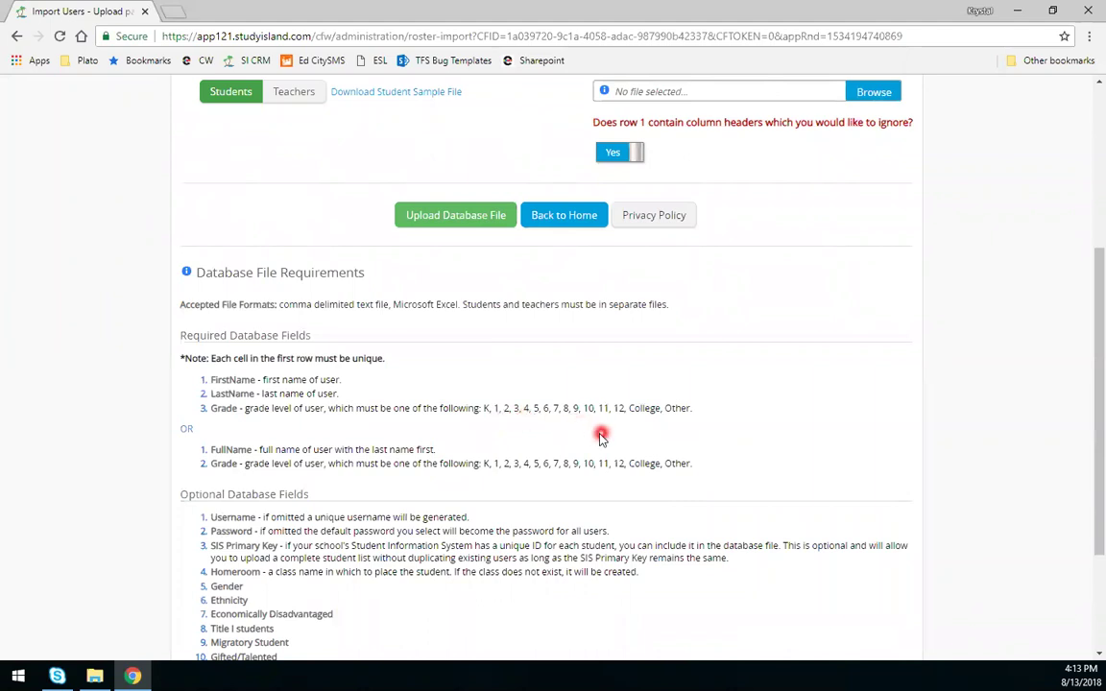
{"action": "scroll", "coordinate": [432, 336], "scroll_direction": "up", "scroll_amount": 2}
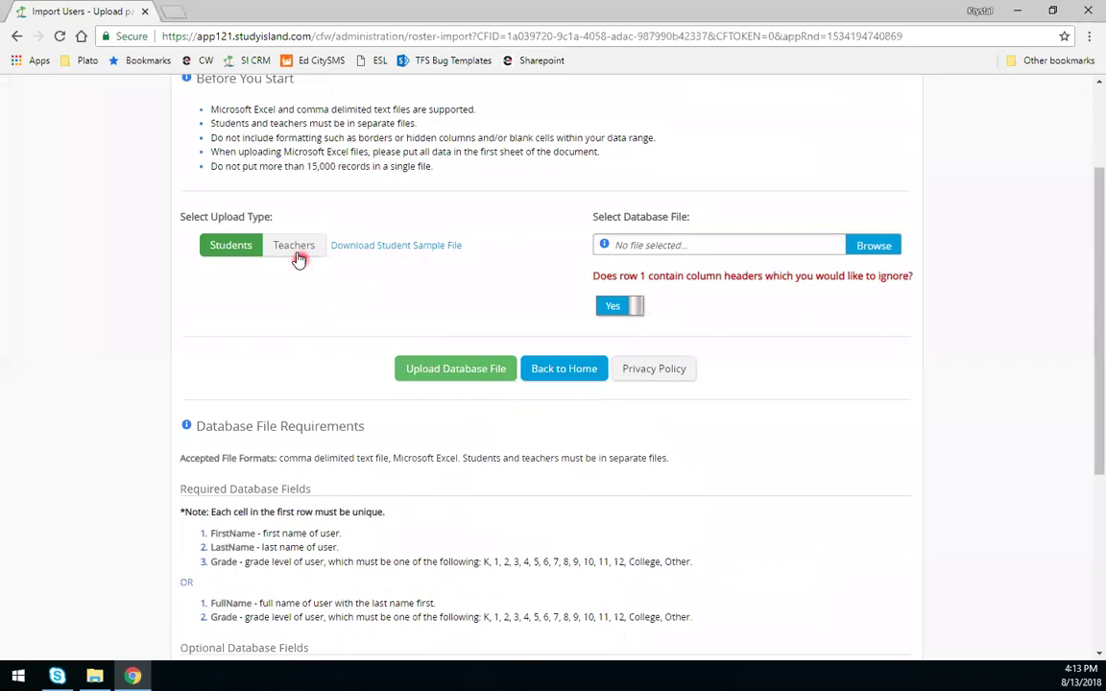
{"action": "left_click", "coordinate": [296, 248]}
{"action": "scroll", "coordinate": [386, 451], "scroll_direction": "down", "scroll_amount": 3}
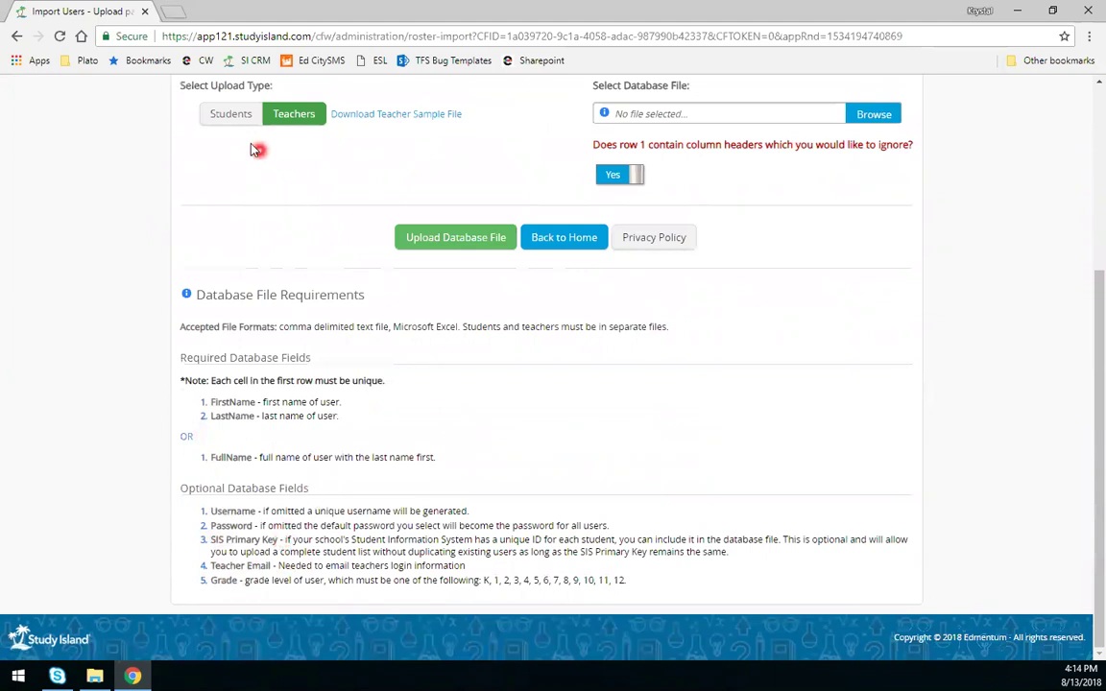
{"action": "left_click", "coordinate": [242, 116]}
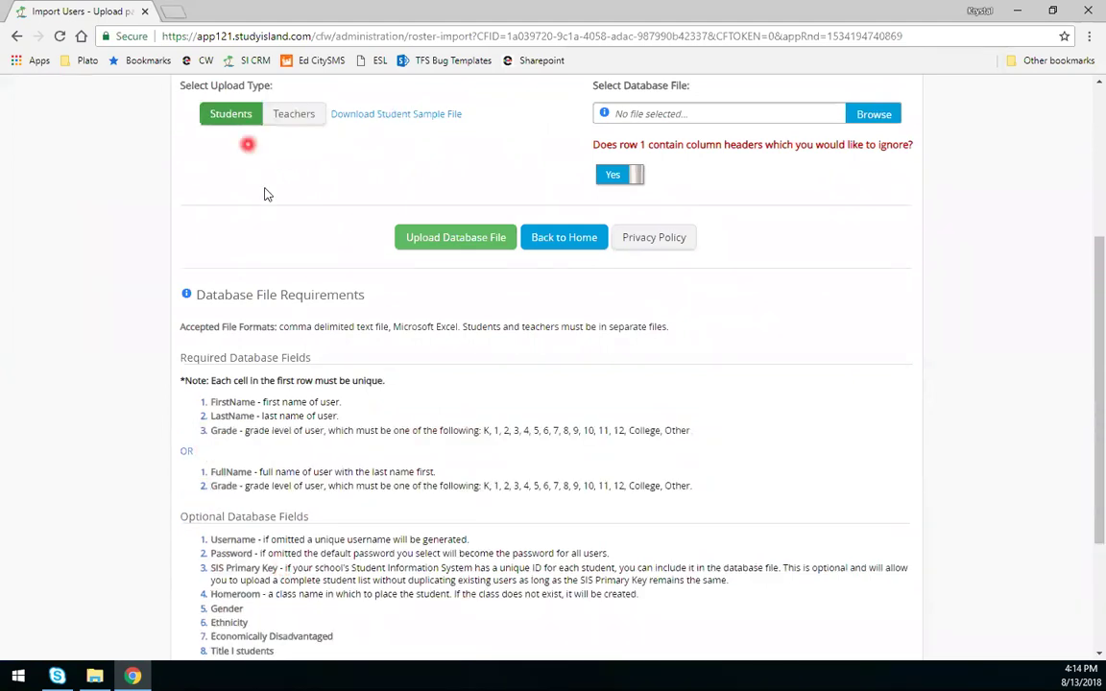
{"action": "scroll", "coordinate": [317, 336], "scroll_direction": "down", "scroll_amount": 1}
{"action": "scroll", "coordinate": [318, 335], "scroll_direction": "down", "scroll_amount": 3}
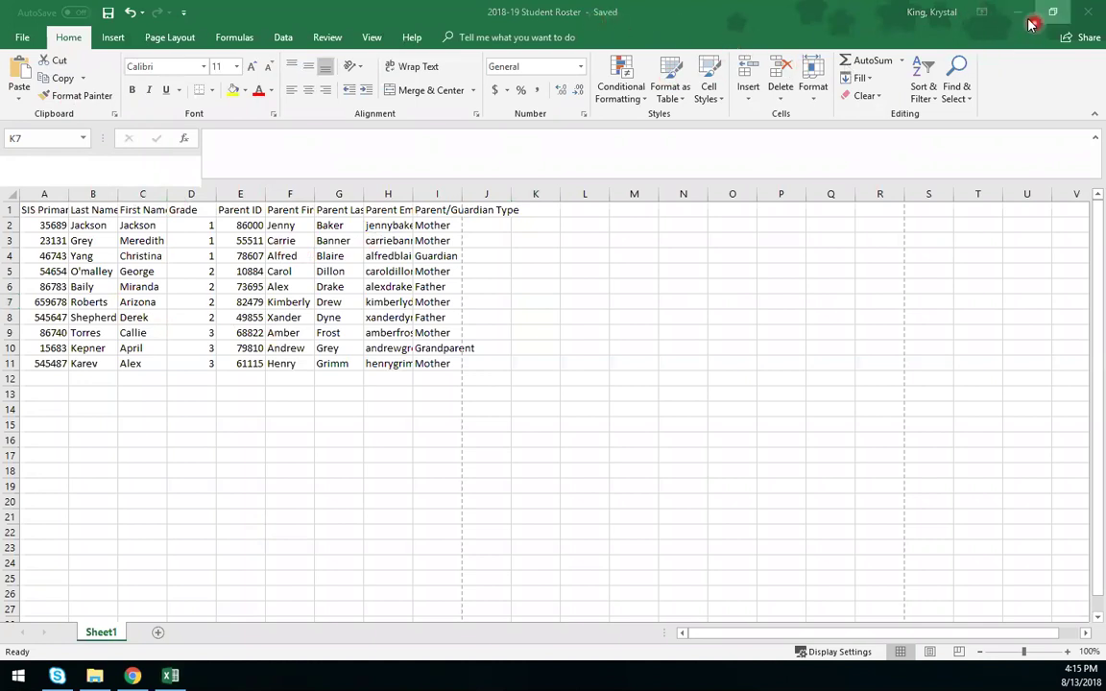
- Attach 2018-19 Student Roster.xlsx from the Desktop as the database file, ignoring the header row
{"action": "key", "text": "alt+Tab"}
{"action": "scroll", "coordinate": [963, 211], "scroll_direction": "up", "scroll_amount": 5}
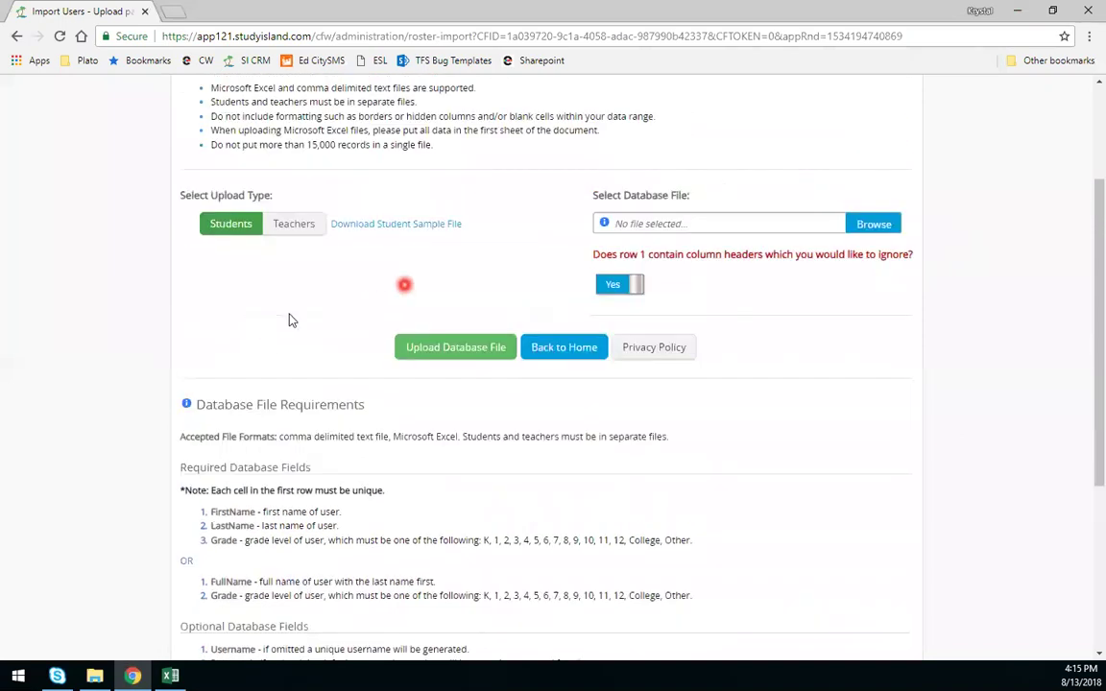
{"action": "scroll", "coordinate": [557, 264], "scroll_direction": "up", "scroll_amount": 1}
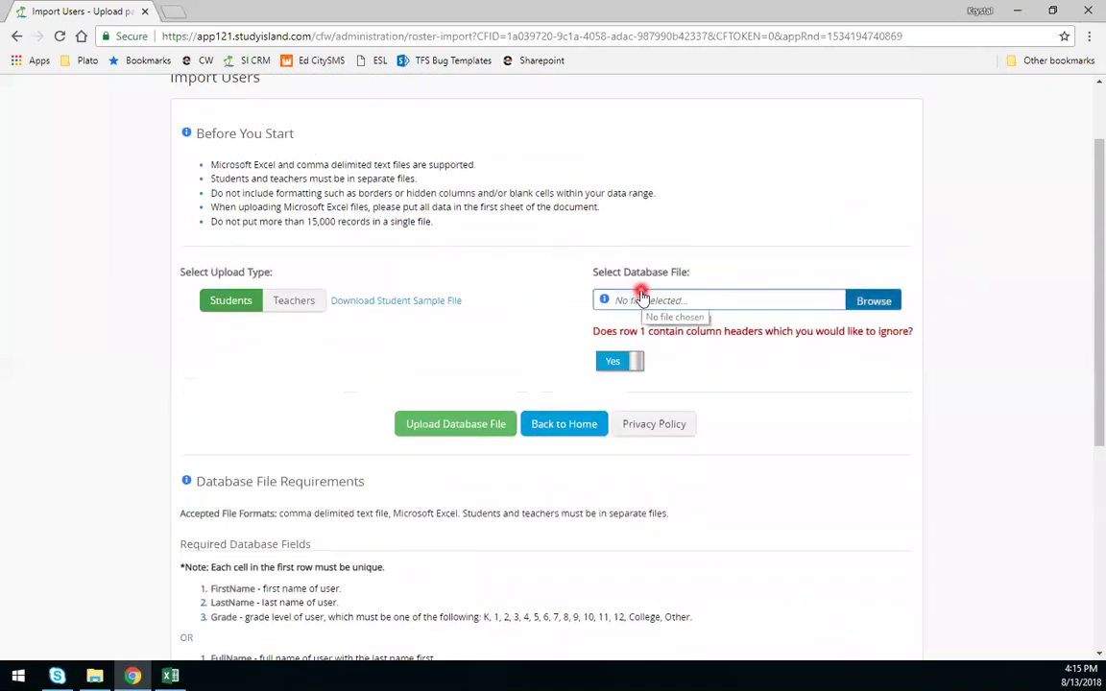
{"action": "left_click", "coordinate": [872, 303]}
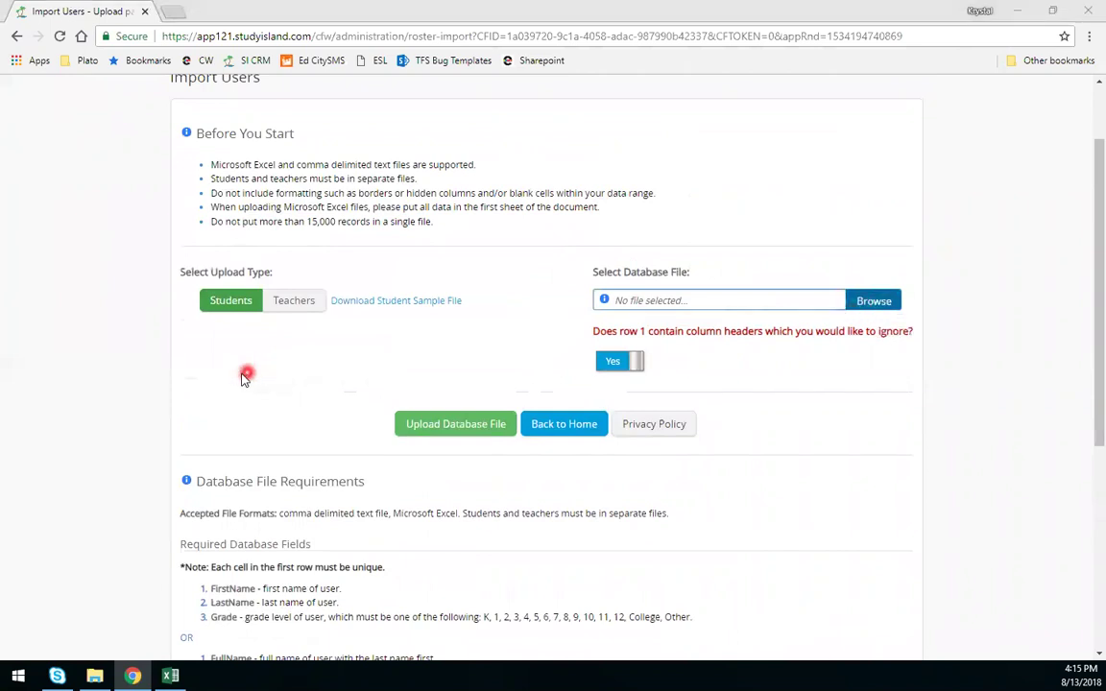
{"action": "scroll", "coordinate": [296, 205], "scroll_direction": "down", "scroll_amount": 5}
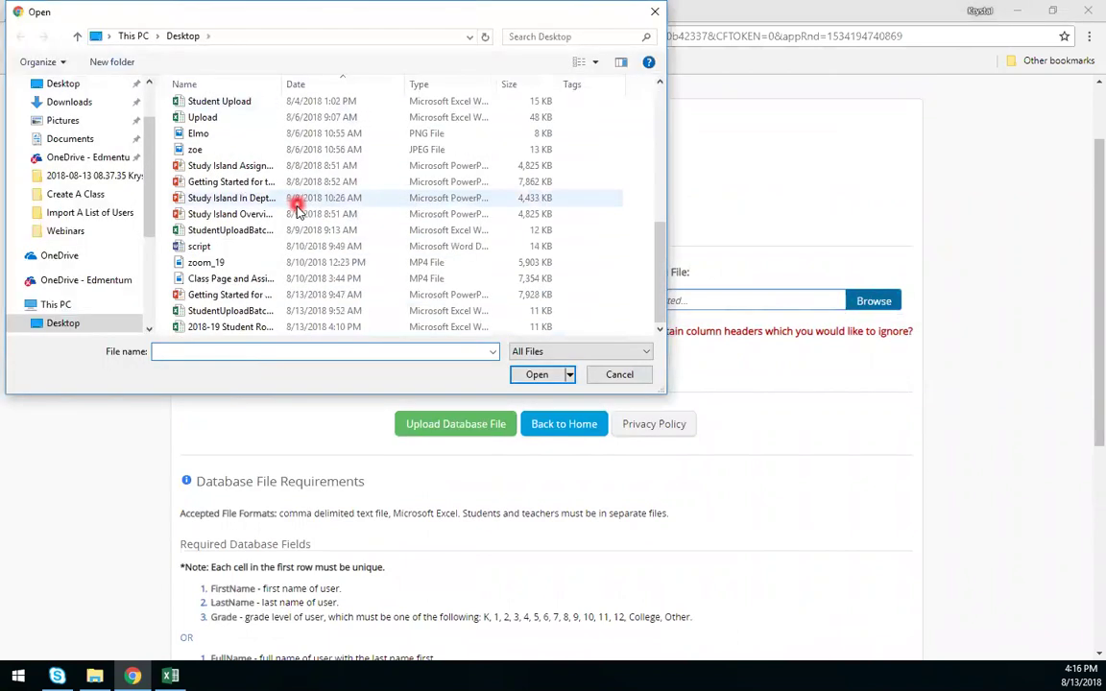
{"action": "left_click", "coordinate": [227, 327]}
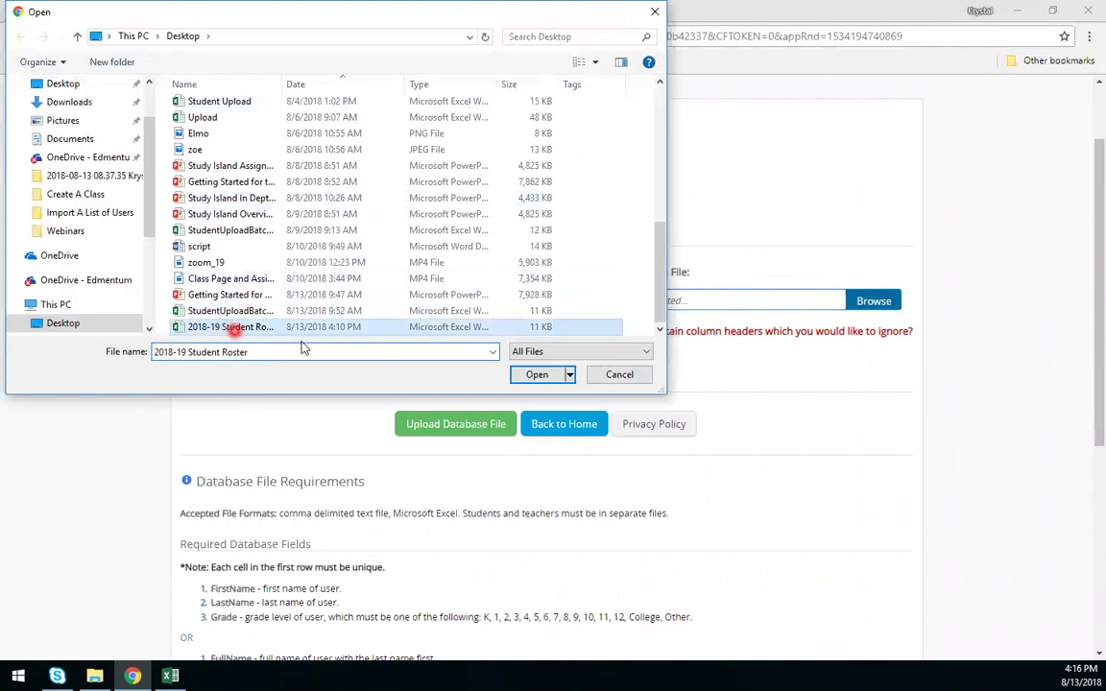
{"action": "left_click", "coordinate": [534, 377]}
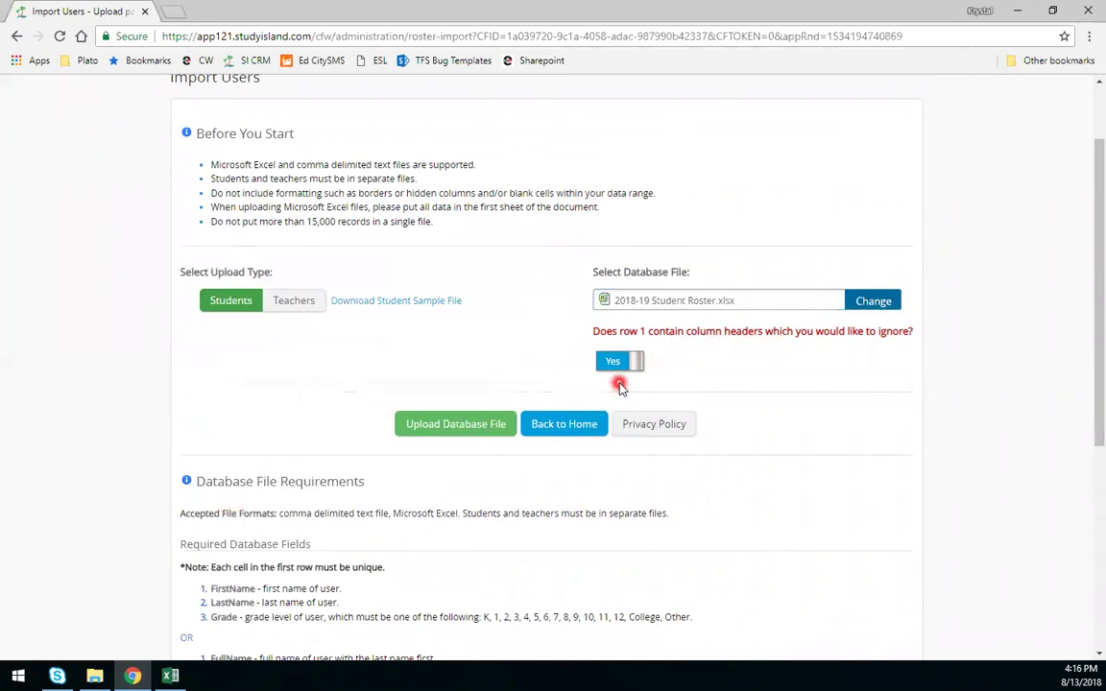
- Upload the roster and keep Student as the User Type for the name and grade mapping
{"action": "left_click", "coordinate": [437, 430]}
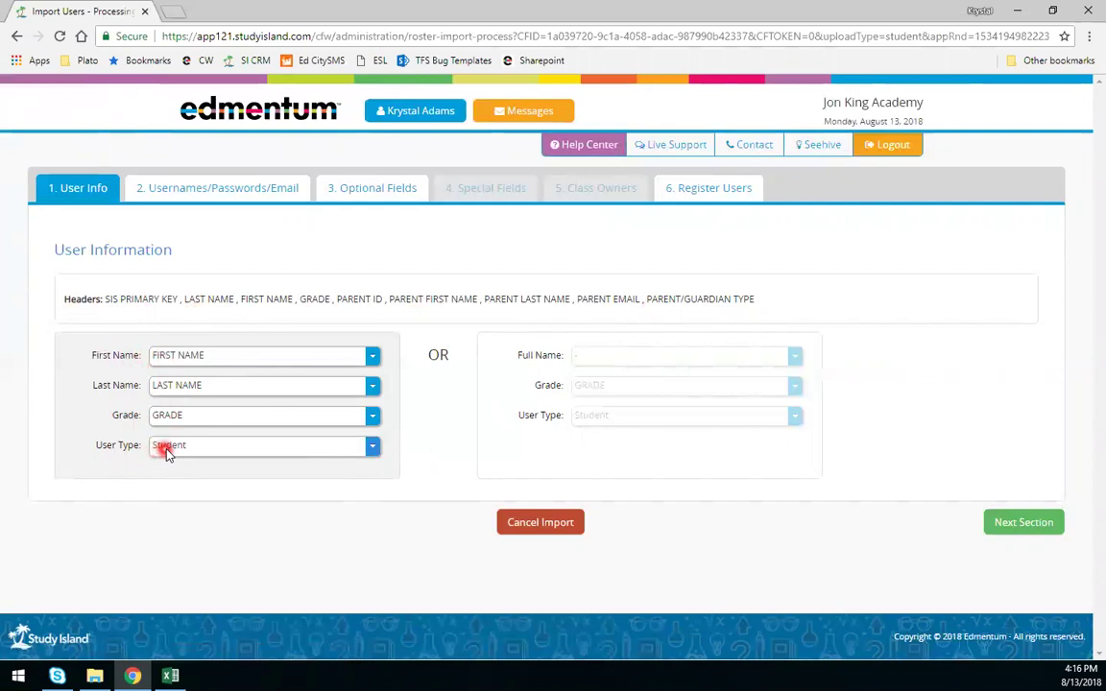
{"action": "left_click", "coordinate": [166, 447]}
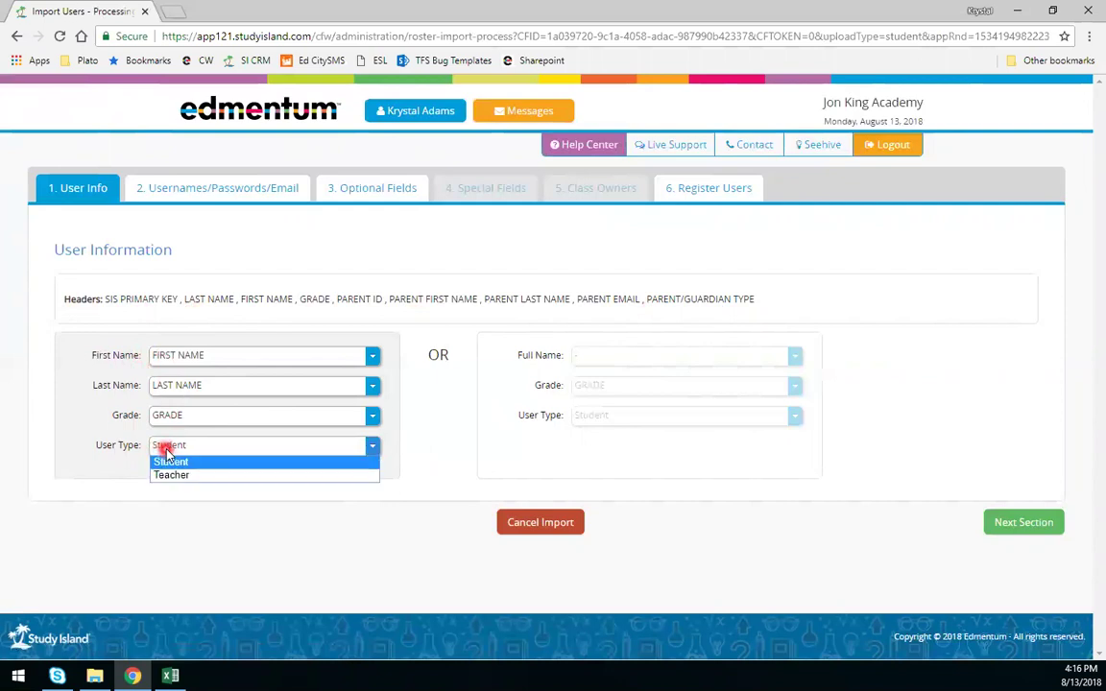
{"action": "left_click", "coordinate": [167, 457]}
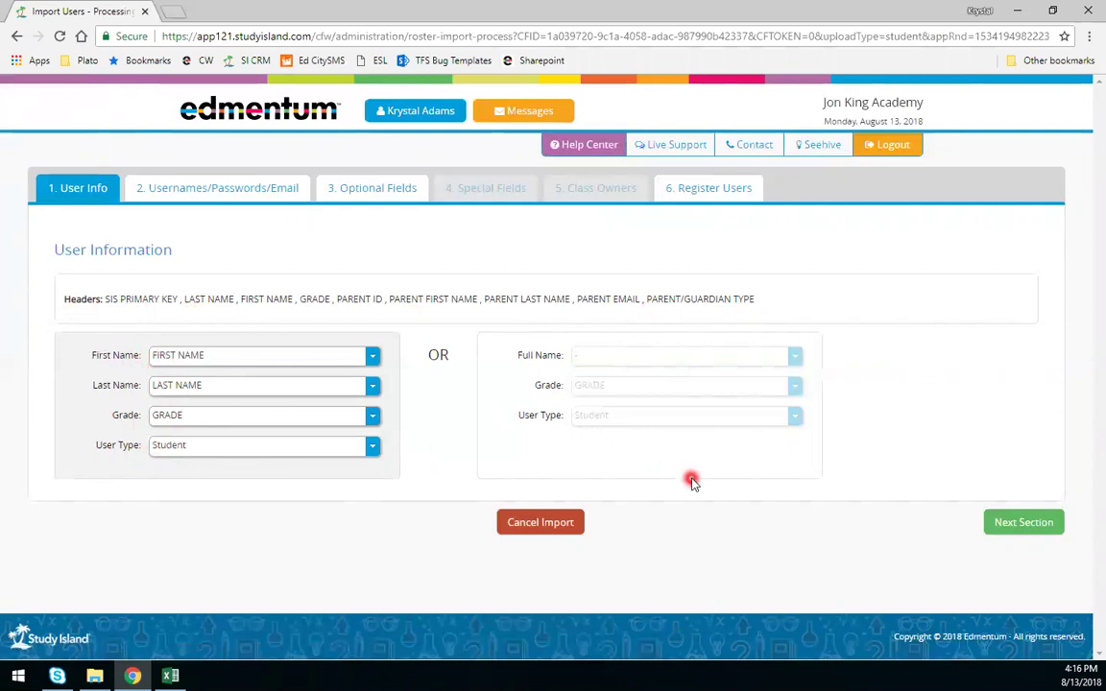
- Auto-generate usernames in the J.Doe@Suffix format with the suffix jka
{"action": "left_click", "coordinate": [1022, 525]}
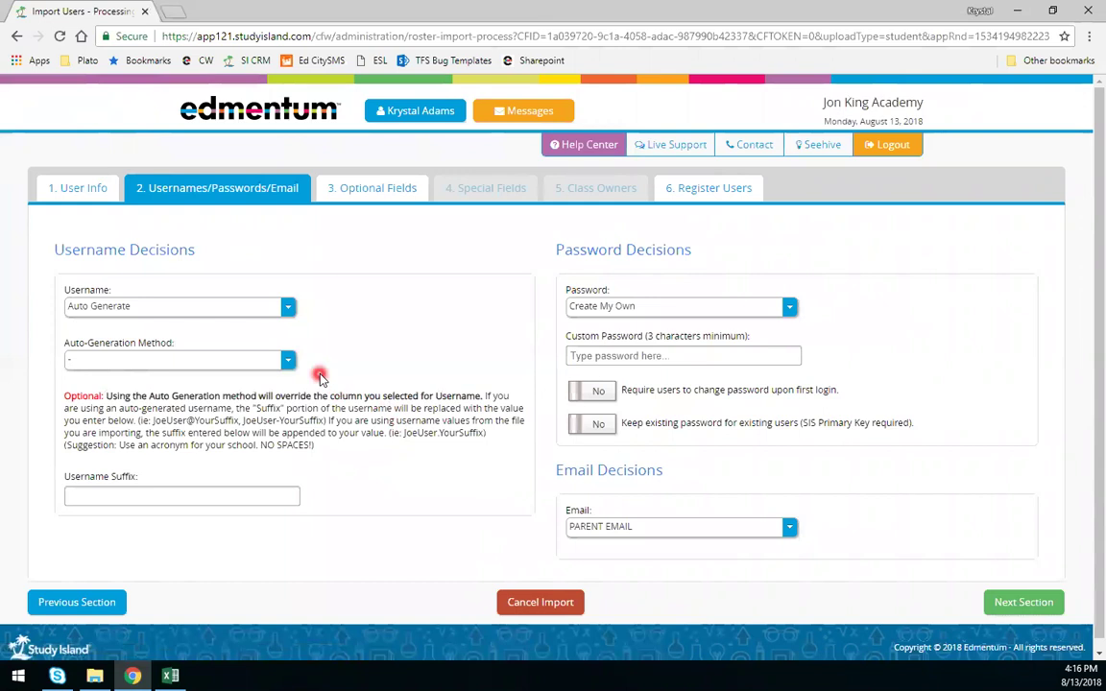
{"action": "left_click", "coordinate": [287, 307]}
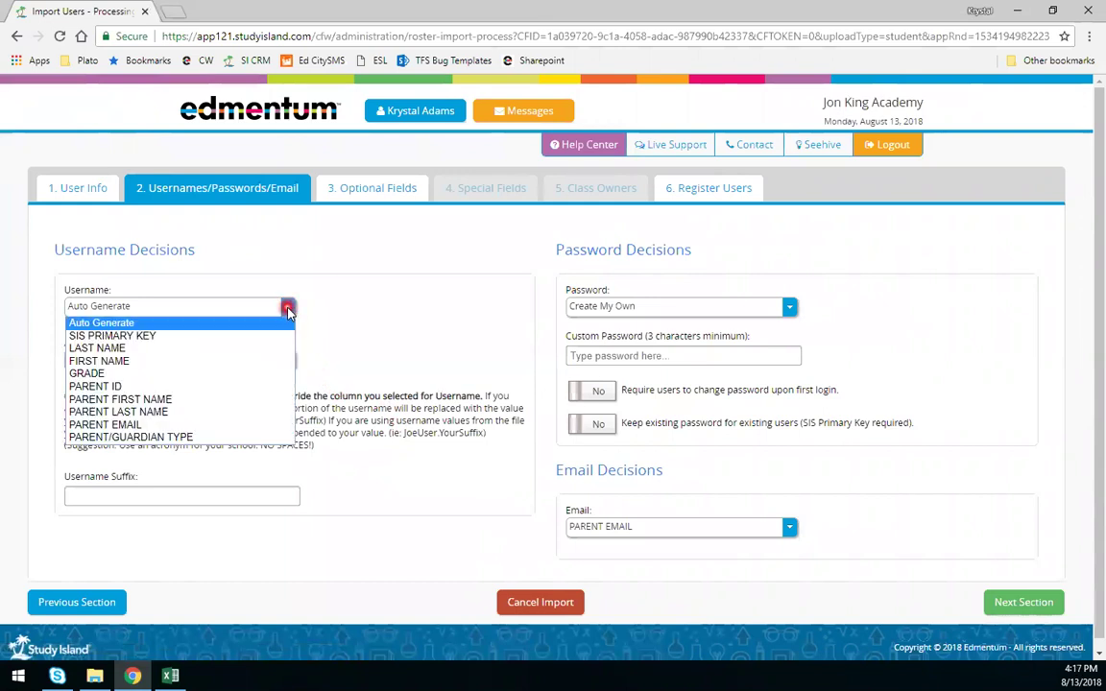
{"action": "left_click", "coordinate": [212, 322]}
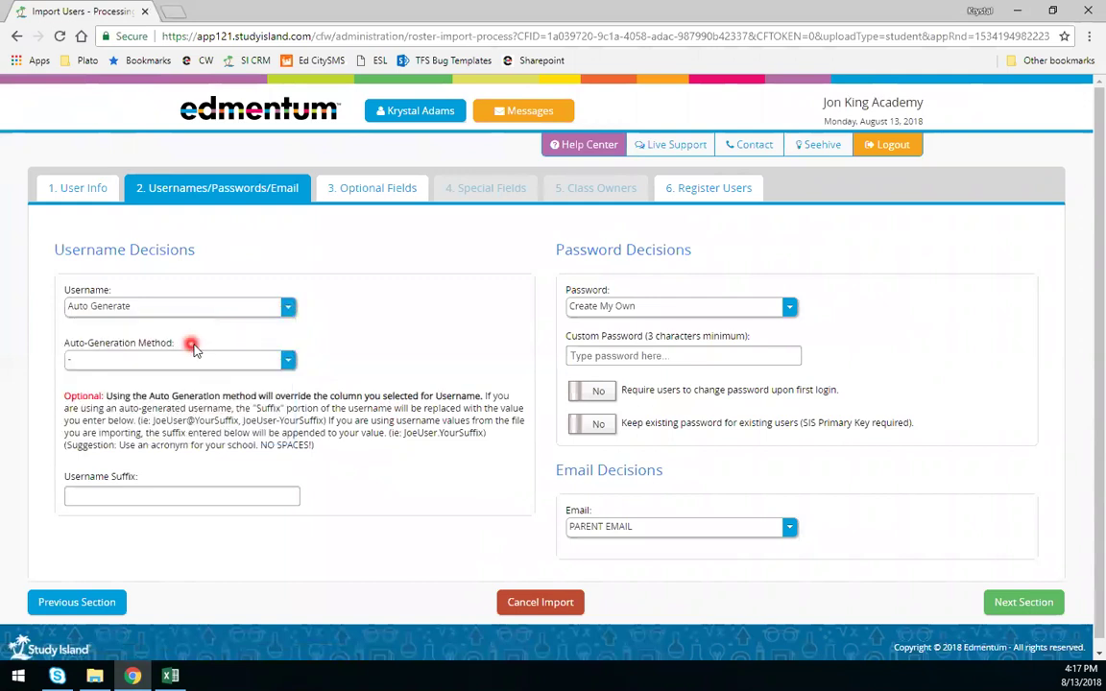
{"action": "left_click", "coordinate": [117, 366]}
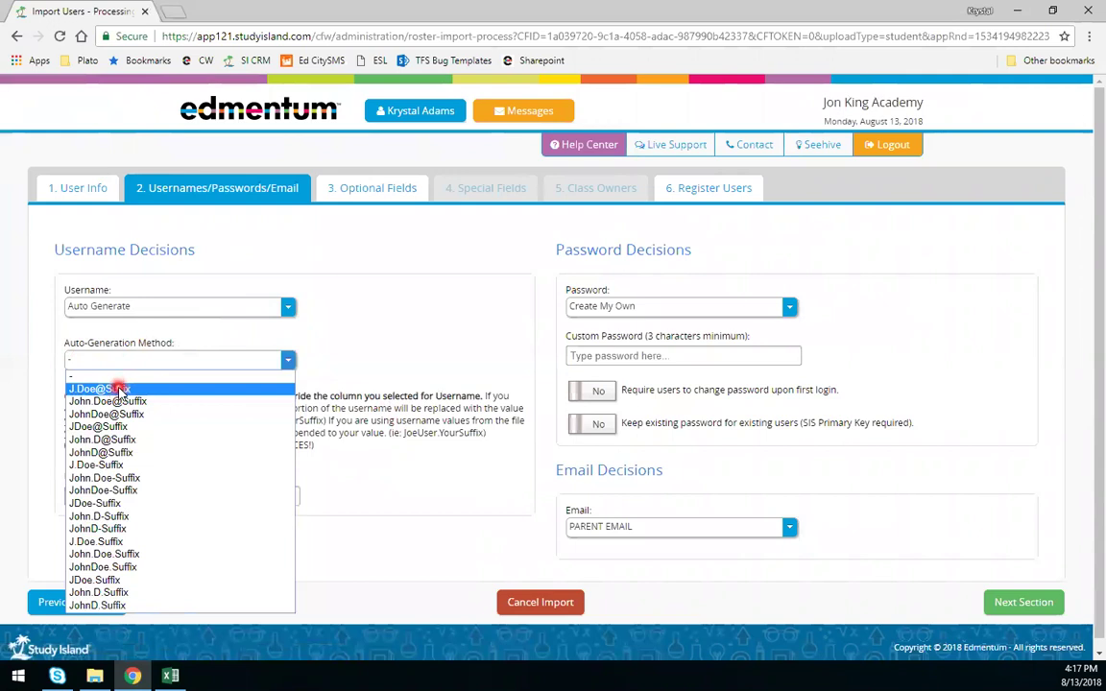
{"action": "left_click", "coordinate": [122, 390]}
{"action": "scroll", "coordinate": [176, 365], "scroll_direction": "down", "scroll_amount": 1}
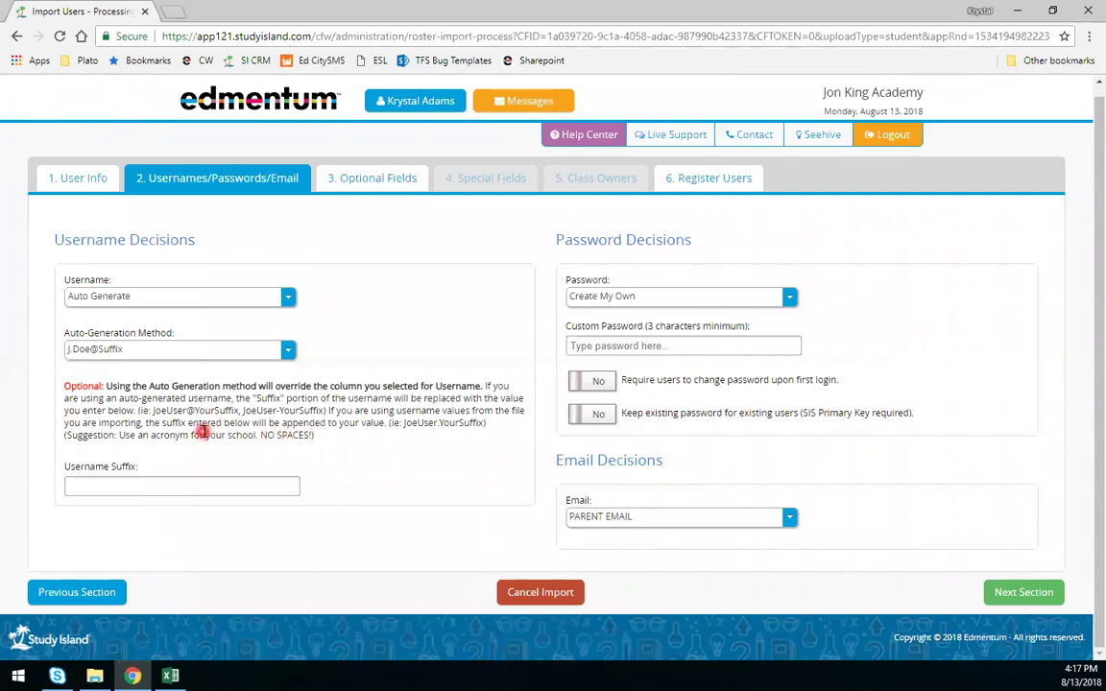
{"action": "left_click", "coordinate": [165, 484]}
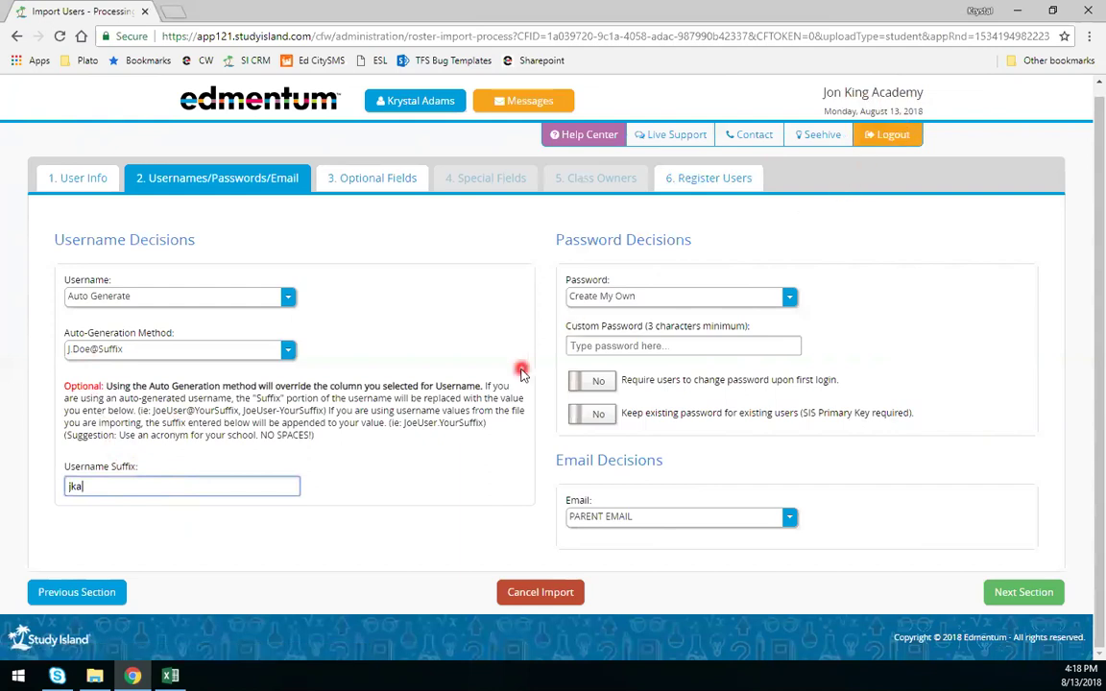
{"action": "left_click", "coordinate": [719, 298]}
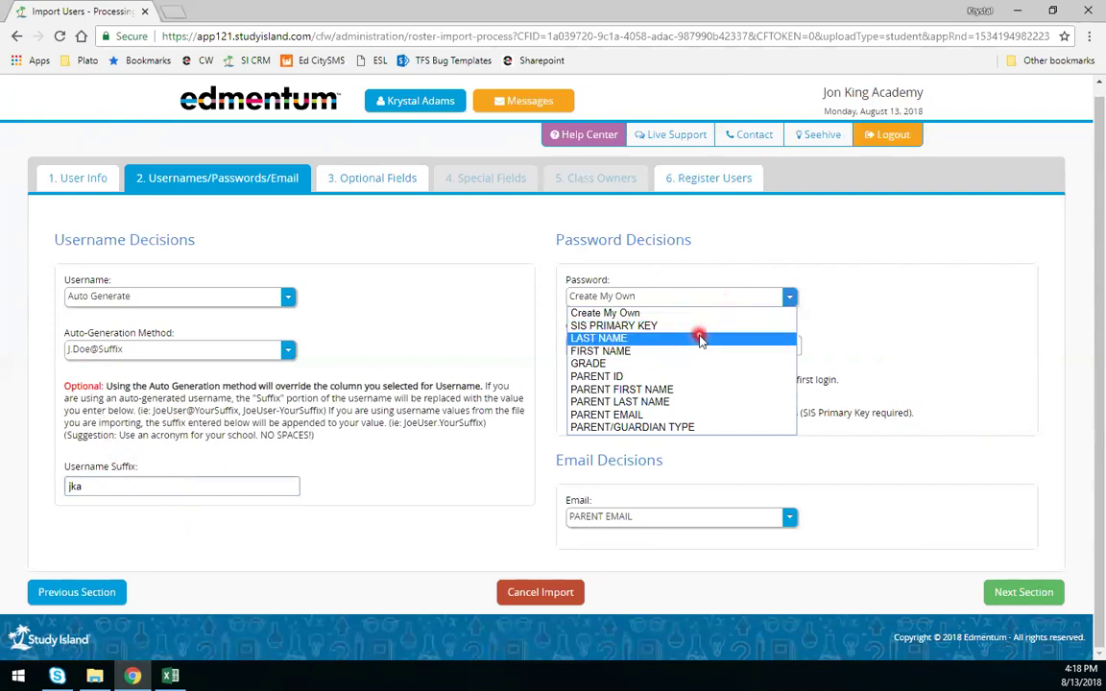
- Use Create My Own with a custom password and require a change at first login
{"action": "left_click", "coordinate": [648, 316]}
{"action": "left_click", "coordinate": [648, 345]}
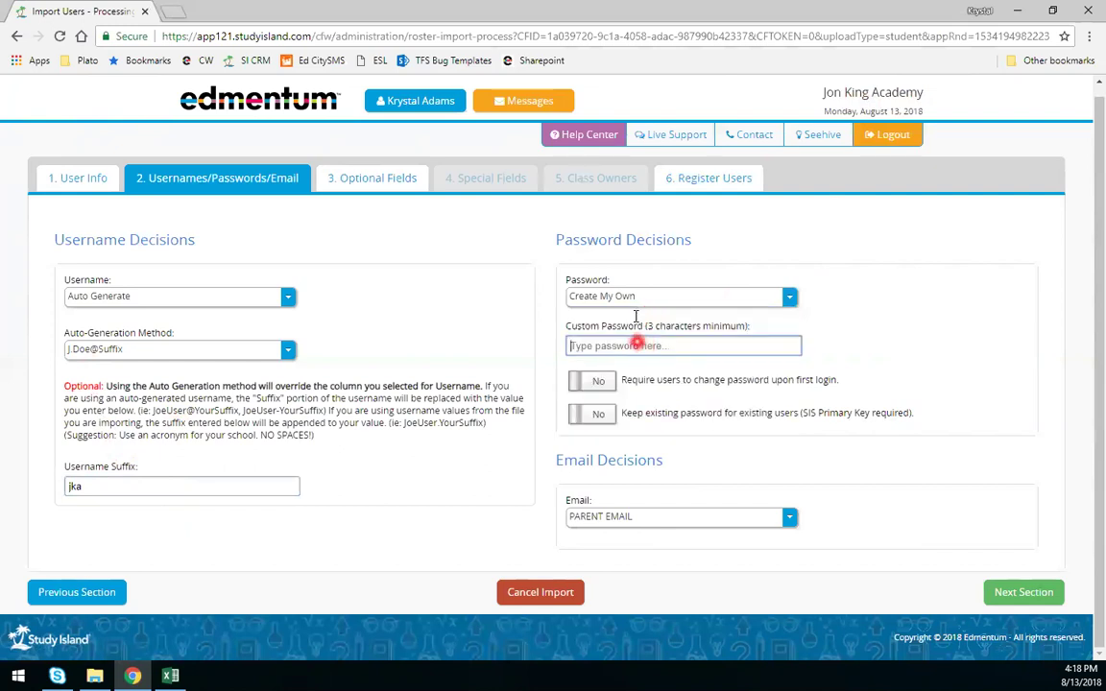
{"action": "type", "text": "123"}
{"action": "left_click", "coordinate": [611, 381]}
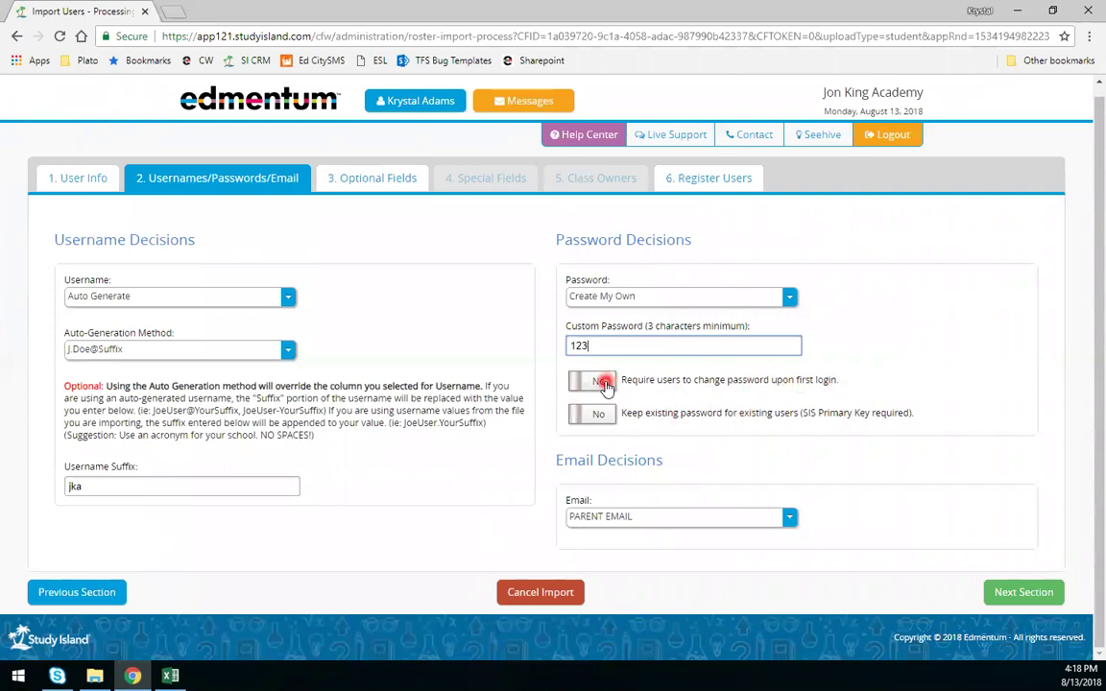
{"action": "left_click", "coordinate": [603, 382]}
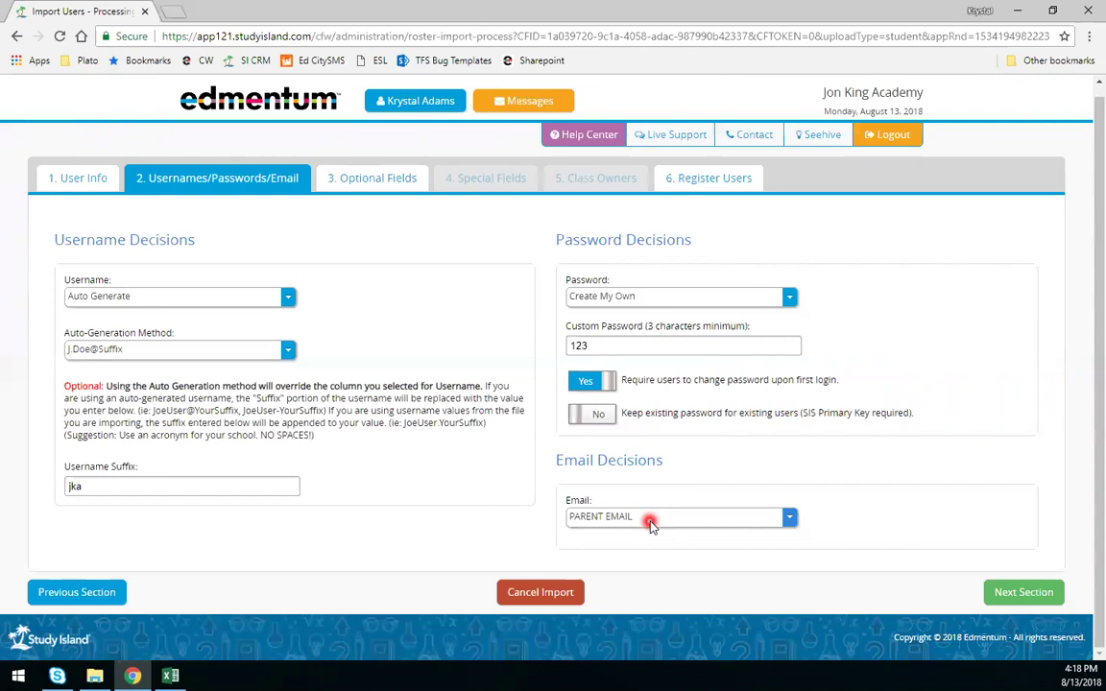
- Change the Email mapping from PARENT EMAIL to '-' so no email is assigned
{"action": "left_click", "coordinate": [649, 524]}
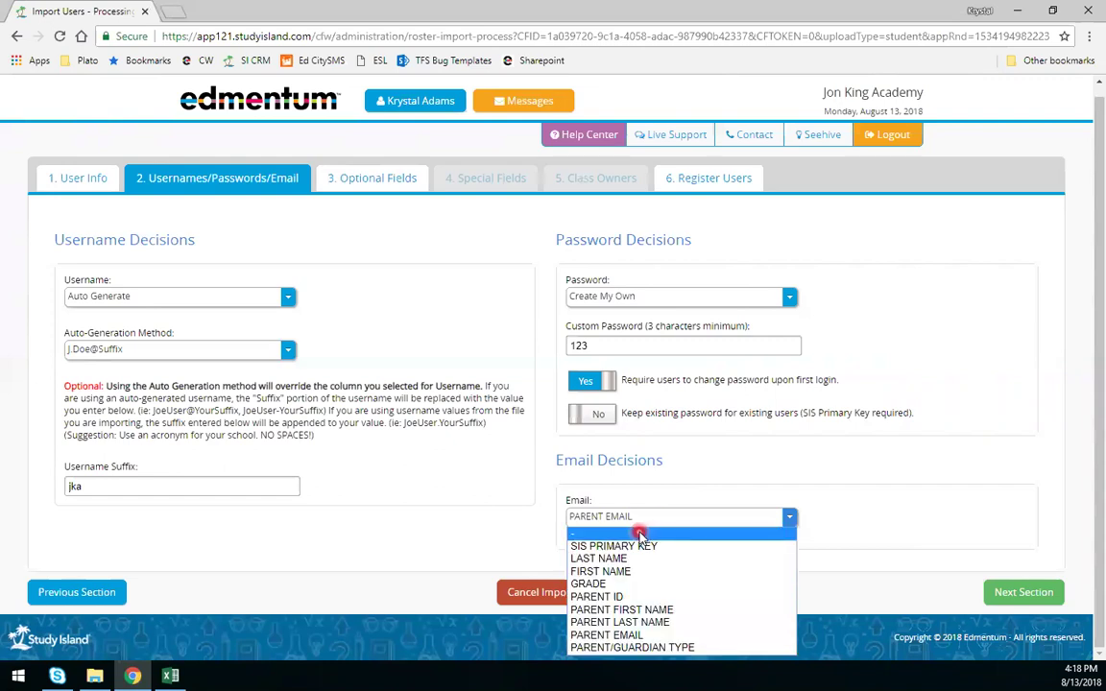
{"action": "left_click", "coordinate": [638, 534]}
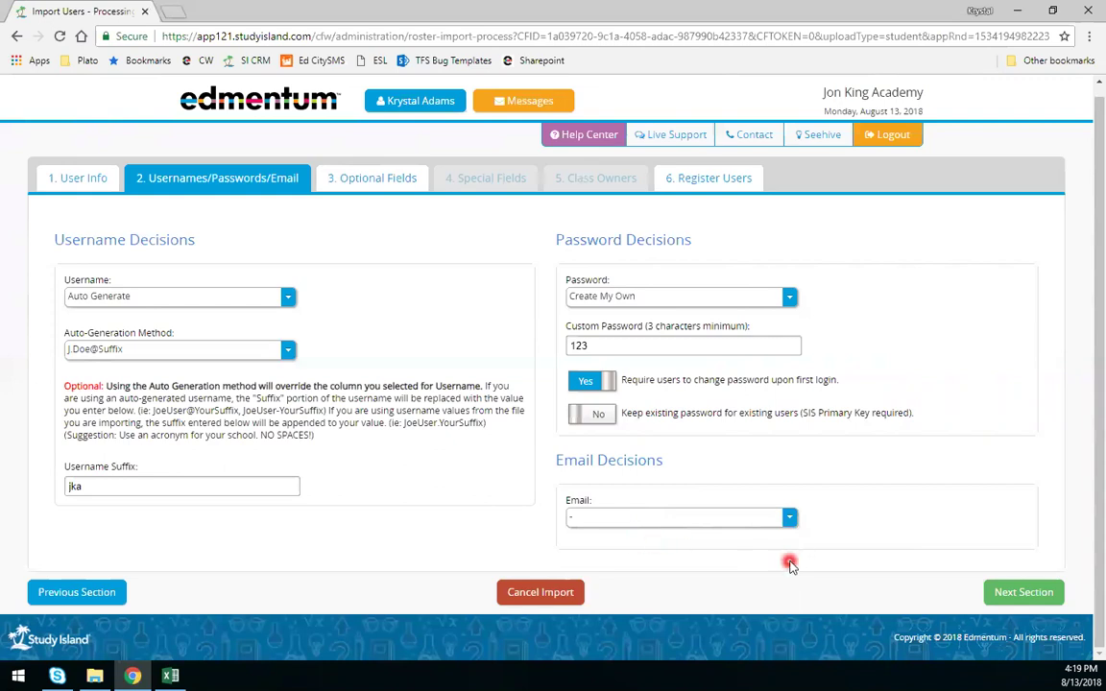
- Move to the optional fields and map PARENT ID to Parent/Guardian 1 ID
{"action": "left_click", "coordinate": [988, 594]}
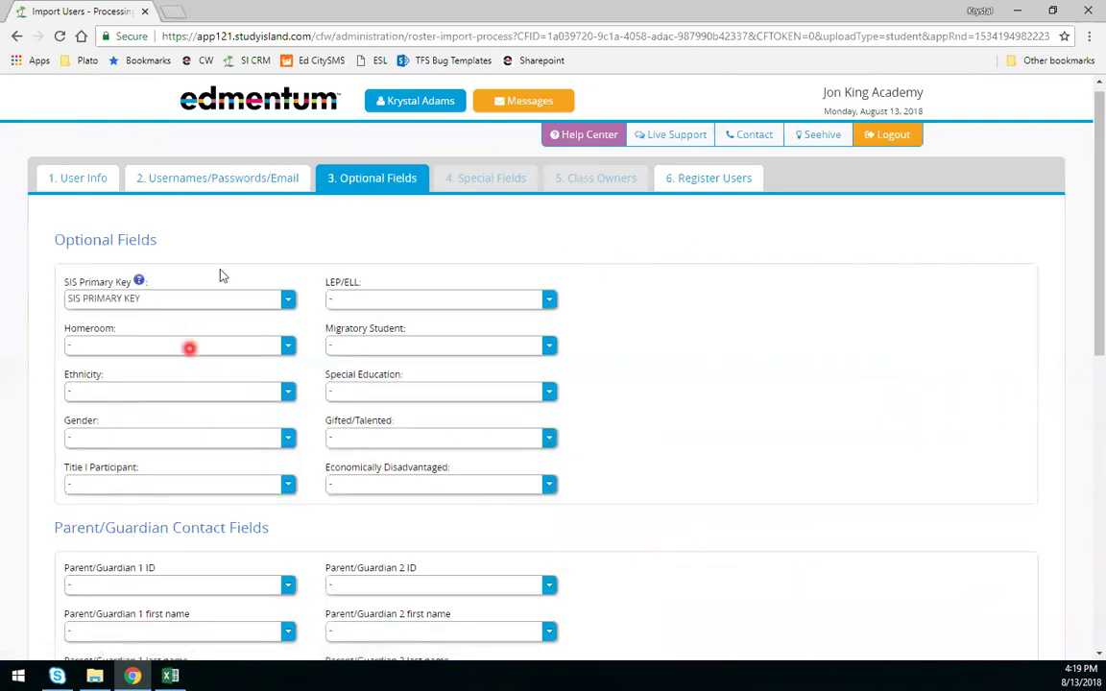
{"action": "scroll", "coordinate": [192, 278], "scroll_direction": "down", "scroll_amount": 1}
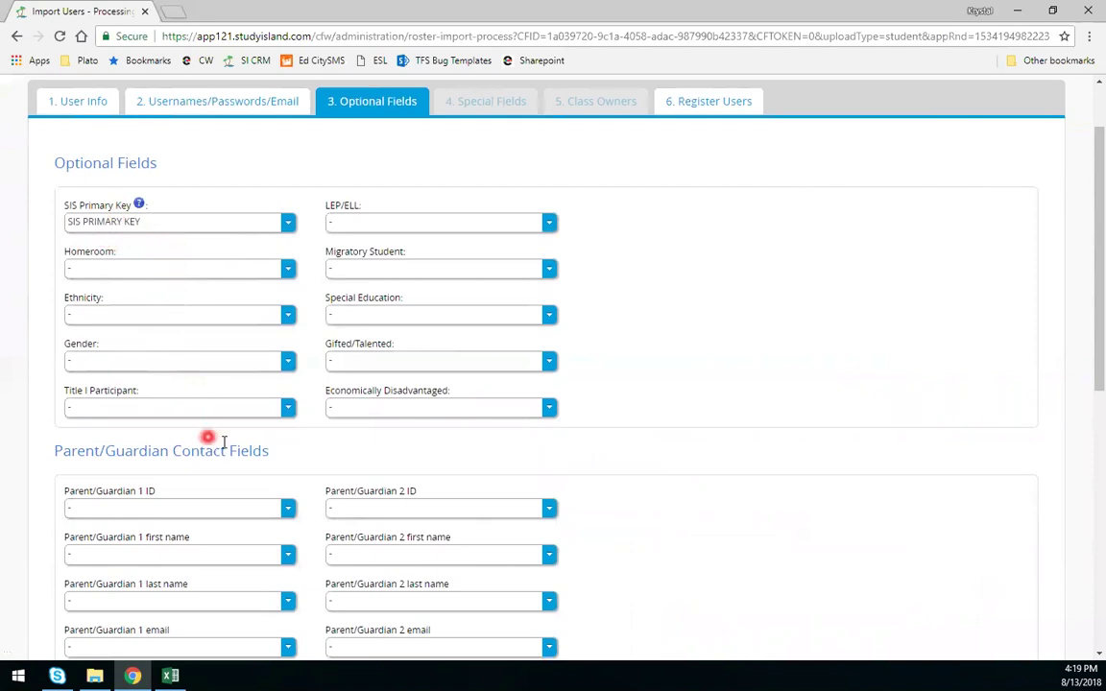
{"action": "scroll", "coordinate": [289, 373], "scroll_direction": "down", "scroll_amount": 3}
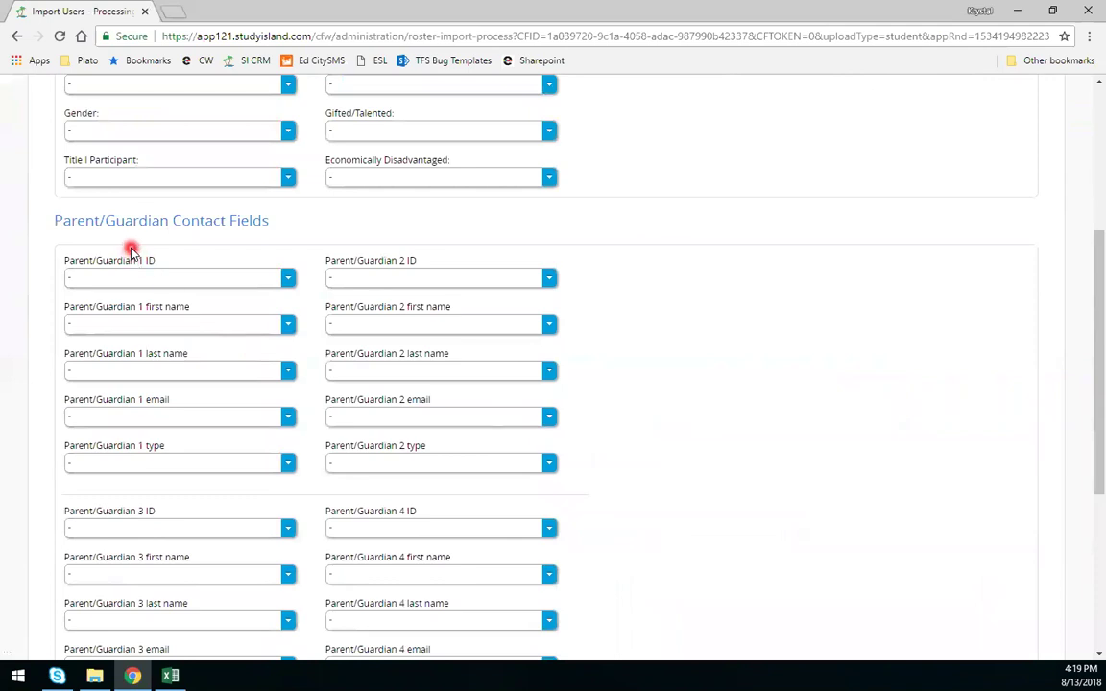
{"action": "left_click", "coordinate": [171, 286]}
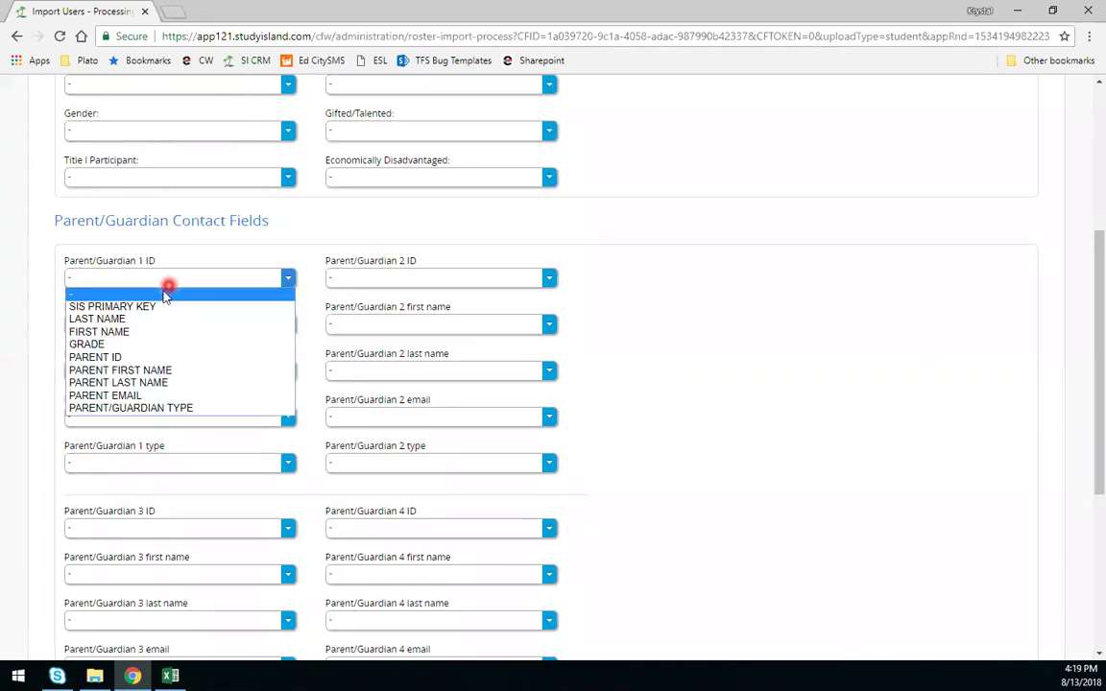
{"action": "left_click", "coordinate": [100, 357]}
- Map Parent/Guardian 1 first name, last name, email and type to PARENT FIRST NAME, PARENT LAST NAME, PARENT EMAIL and PARENT/GUARDIAN TYPE
{"action": "left_click", "coordinate": [101, 322]}
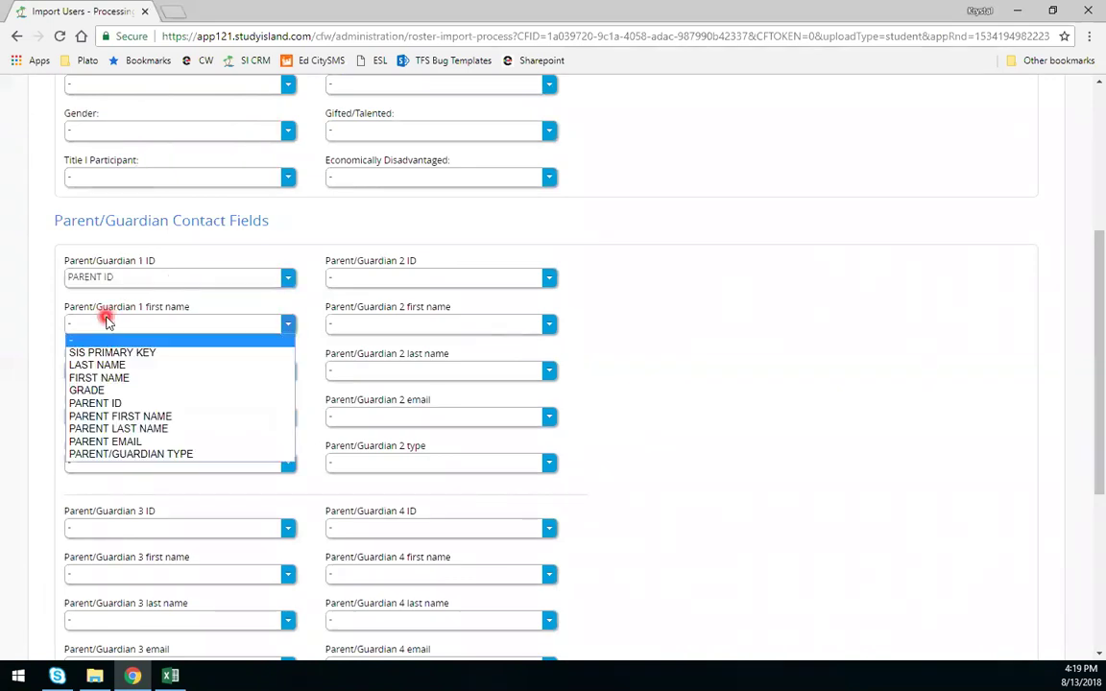
{"action": "left_click", "coordinate": [149, 416]}
{"action": "left_click", "coordinate": [138, 371]}
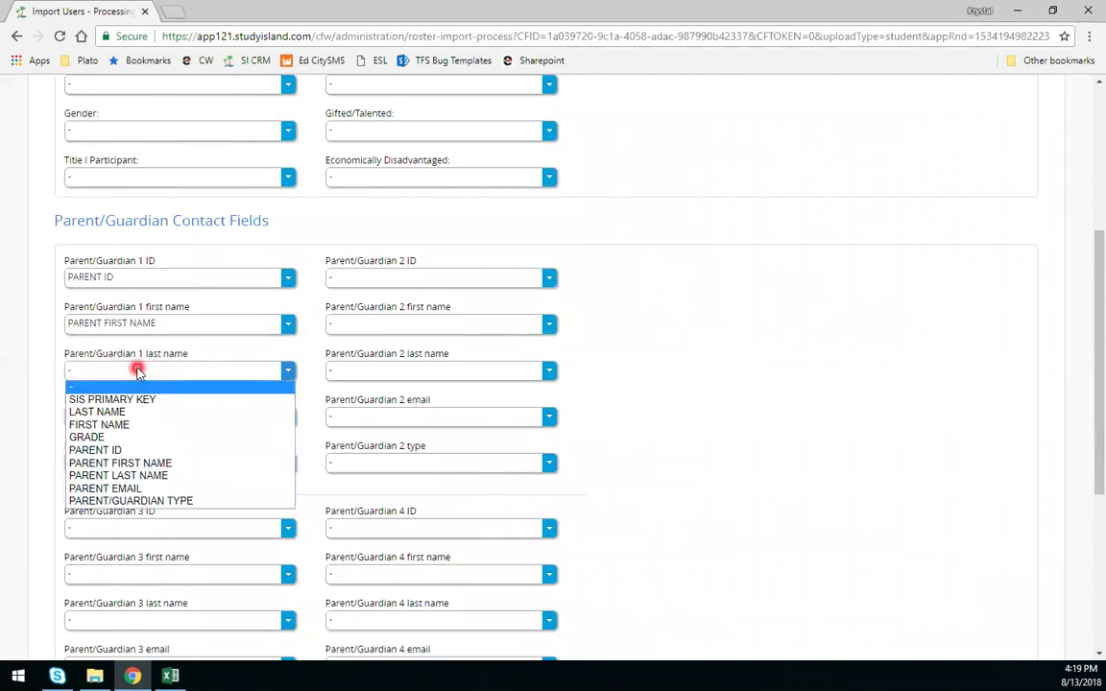
{"action": "left_click", "coordinate": [144, 475]}
{"action": "left_click", "coordinate": [129, 419]}
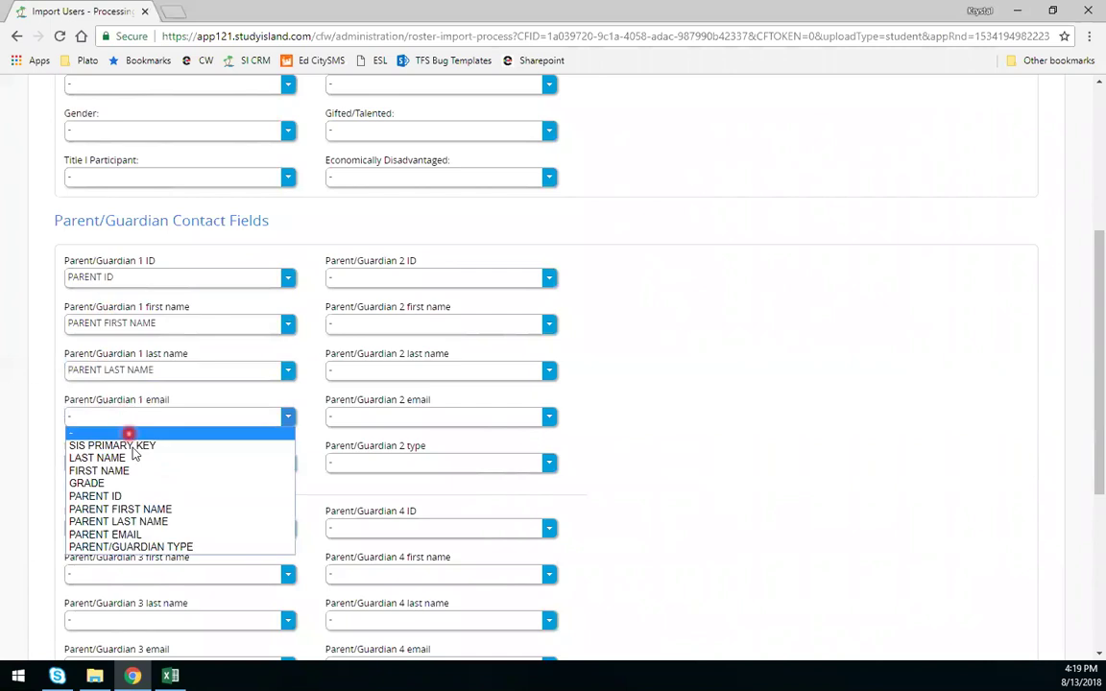
{"action": "left_click", "coordinate": [144, 533]}
{"action": "left_click", "coordinate": [150, 463]}
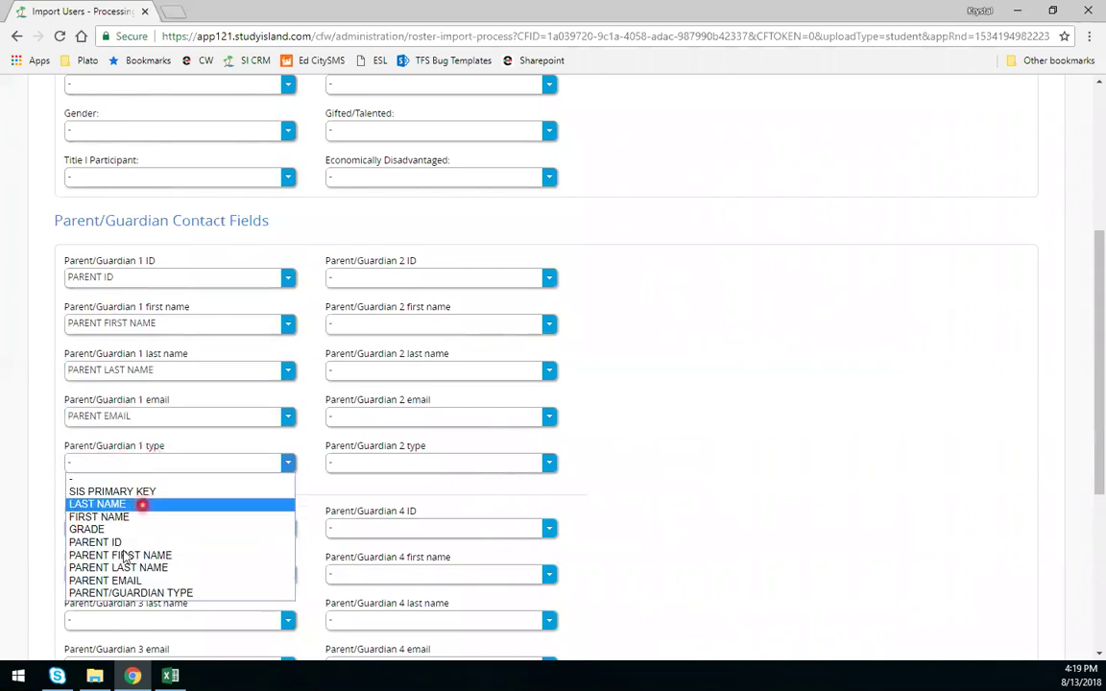
{"action": "left_click", "coordinate": [113, 592]}
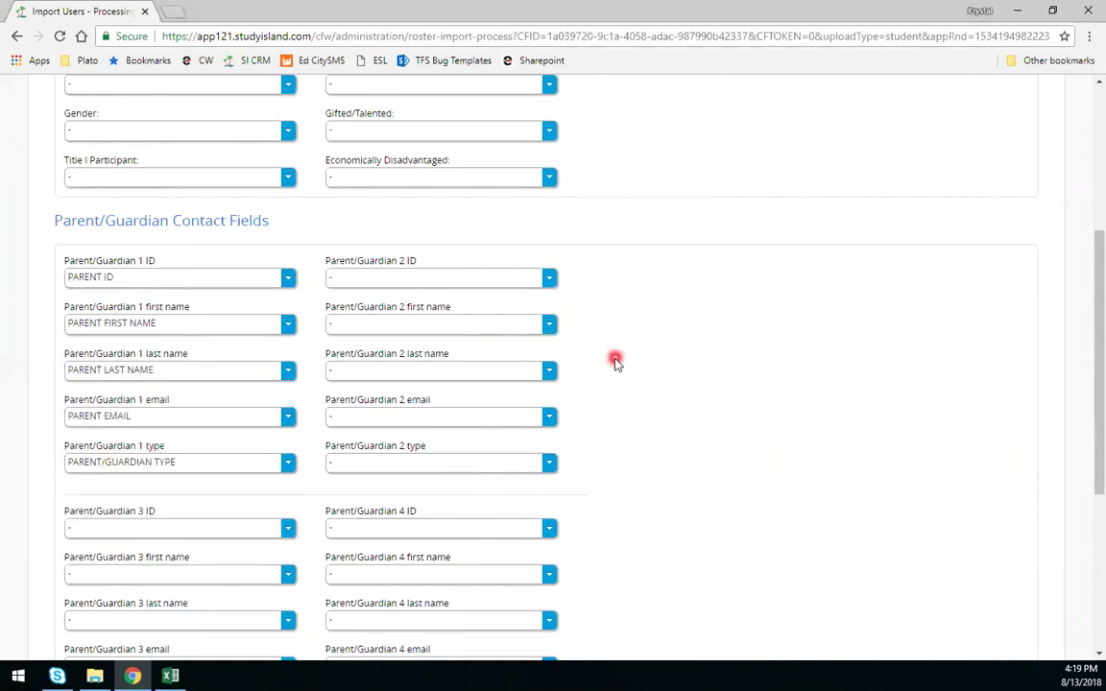
{"action": "scroll", "coordinate": [617, 411], "scroll_direction": "down", "scroll_amount": 3}
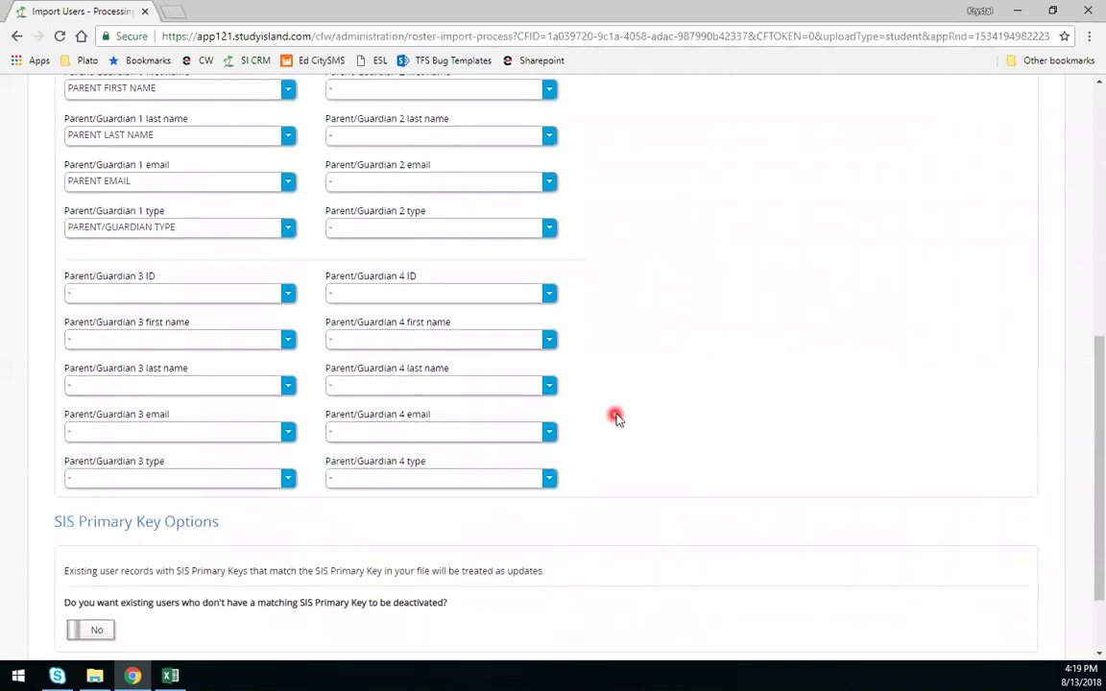
- Leave the deactivate option at No and submit the field mapping to Next Section
{"action": "scroll", "coordinate": [614, 416], "scroll_direction": "down", "scroll_amount": 2}
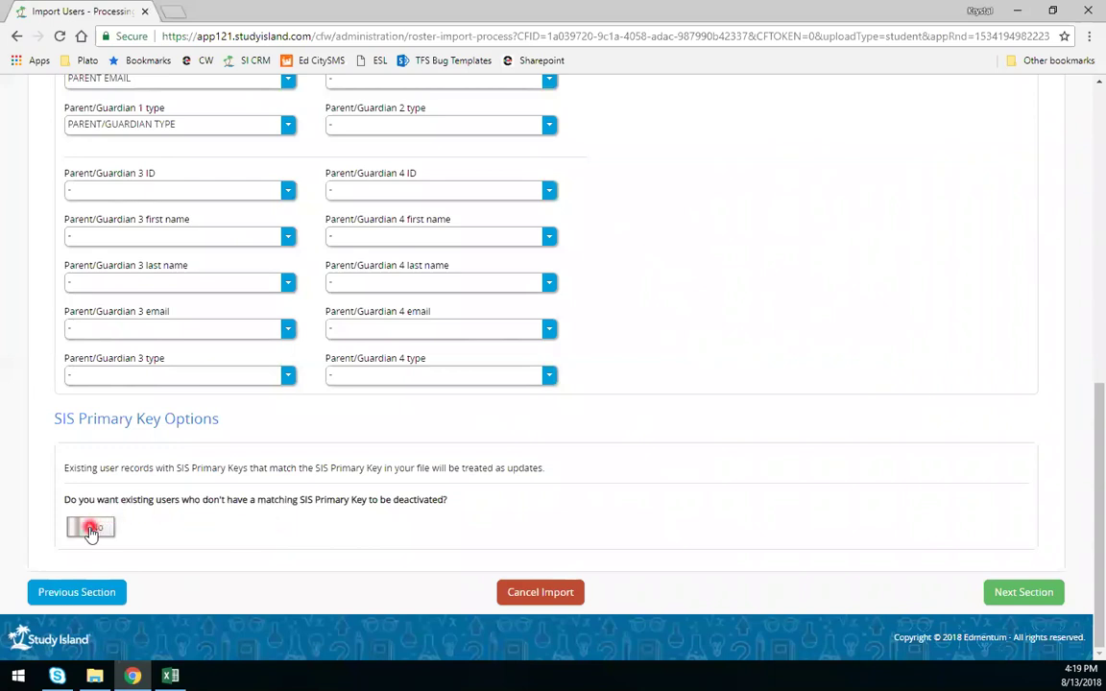
{"action": "left_click", "coordinate": [1036, 596]}
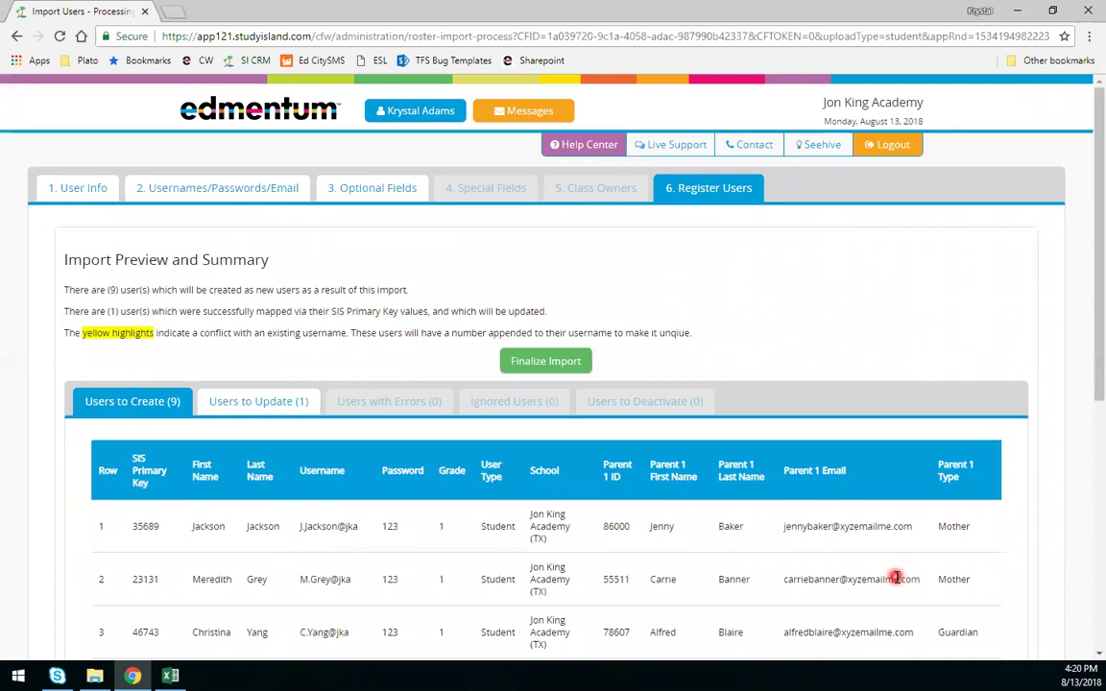
- Review the nine students in the Users to Create preview table
{"action": "scroll", "coordinate": [821, 418], "scroll_direction": "down", "scroll_amount": 1}
{"action": "scroll", "coordinate": [768, 374], "scroll_direction": "down", "scroll_amount": 1}
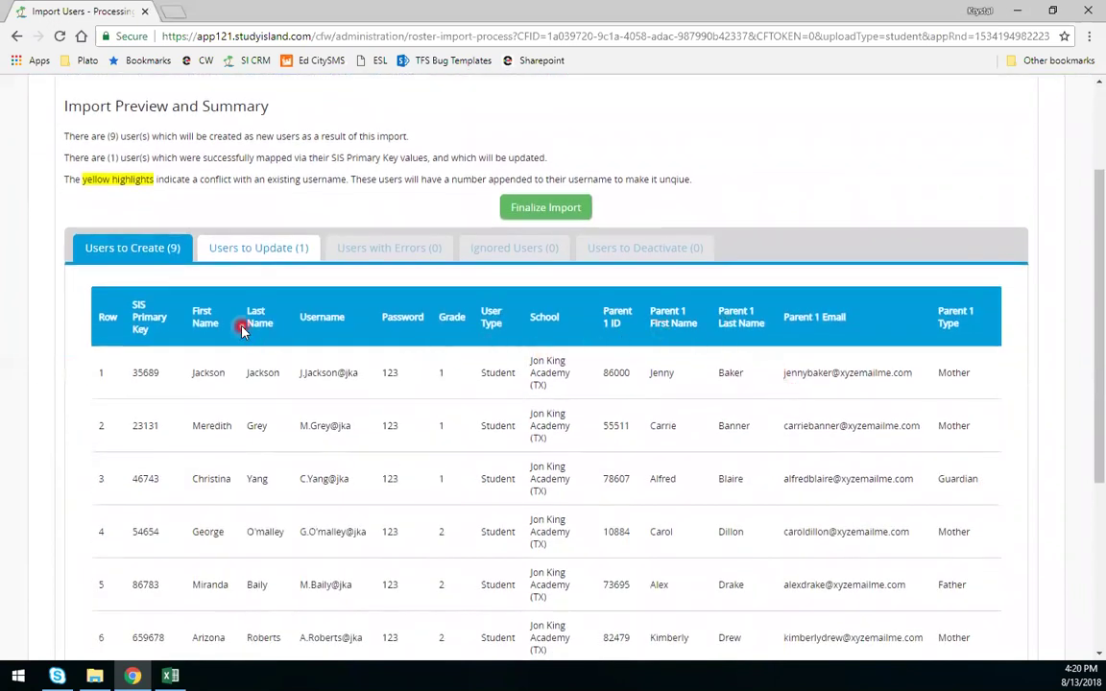
{"action": "scroll", "coordinate": [144, 269], "scroll_direction": "down", "scroll_amount": 1}
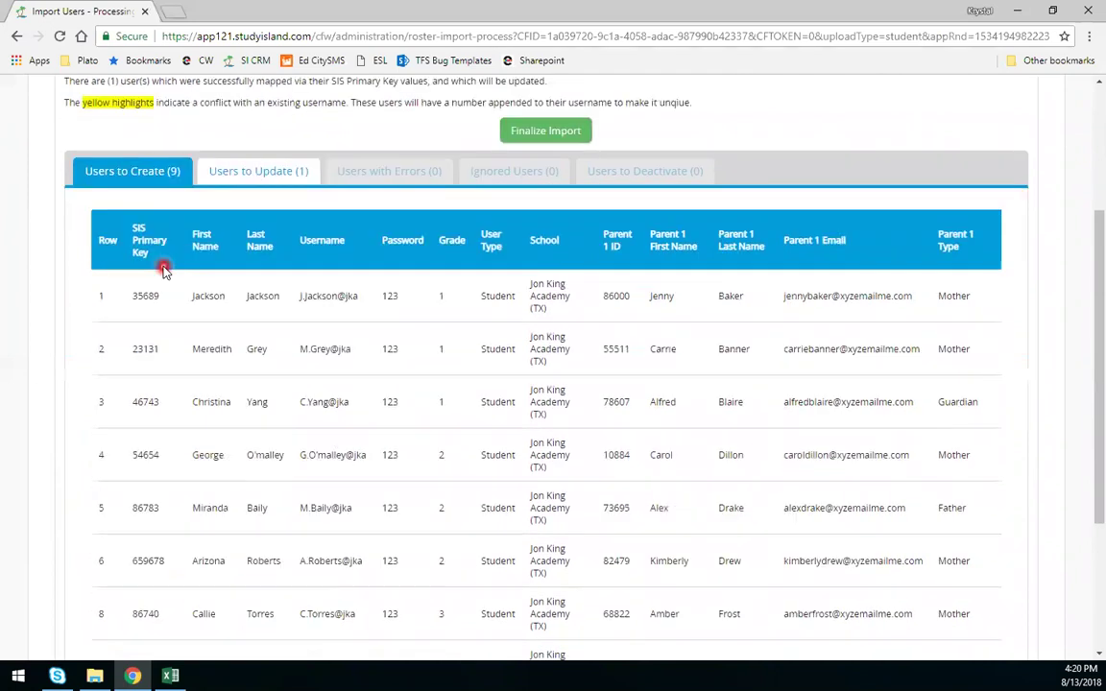
{"action": "scroll", "coordinate": [625, 299], "scroll_direction": "down", "scroll_amount": 1}
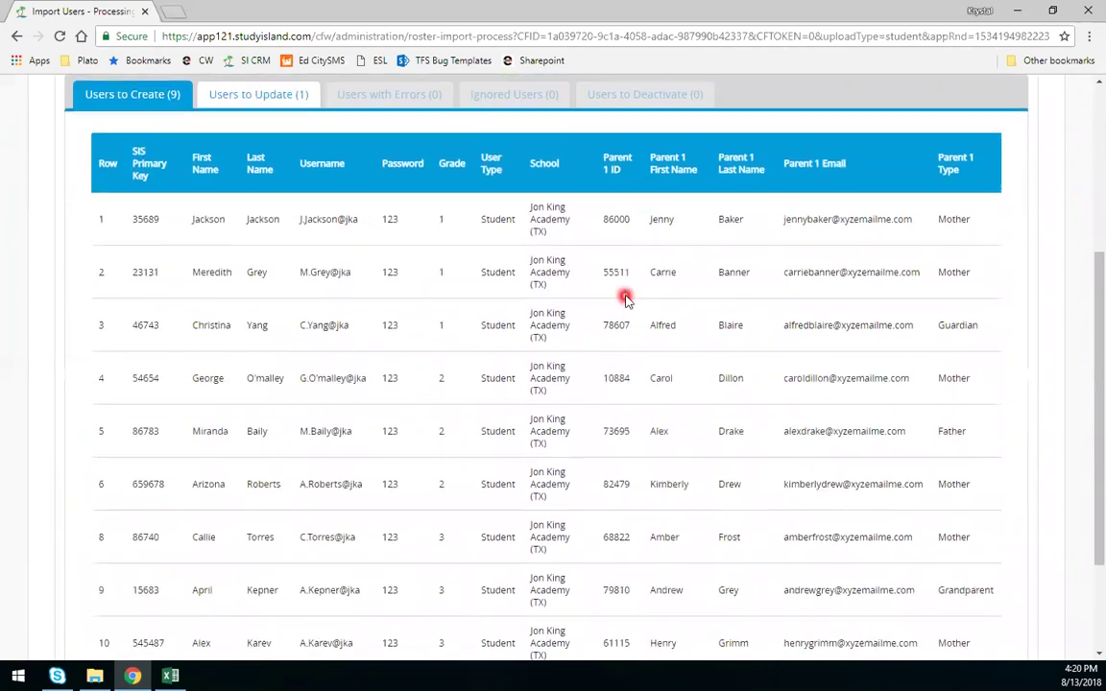
{"action": "scroll", "coordinate": [625, 300], "scroll_direction": "down", "scroll_amount": 1}
{"action": "scroll", "coordinate": [555, 306], "scroll_direction": "up", "scroll_amount": 1}
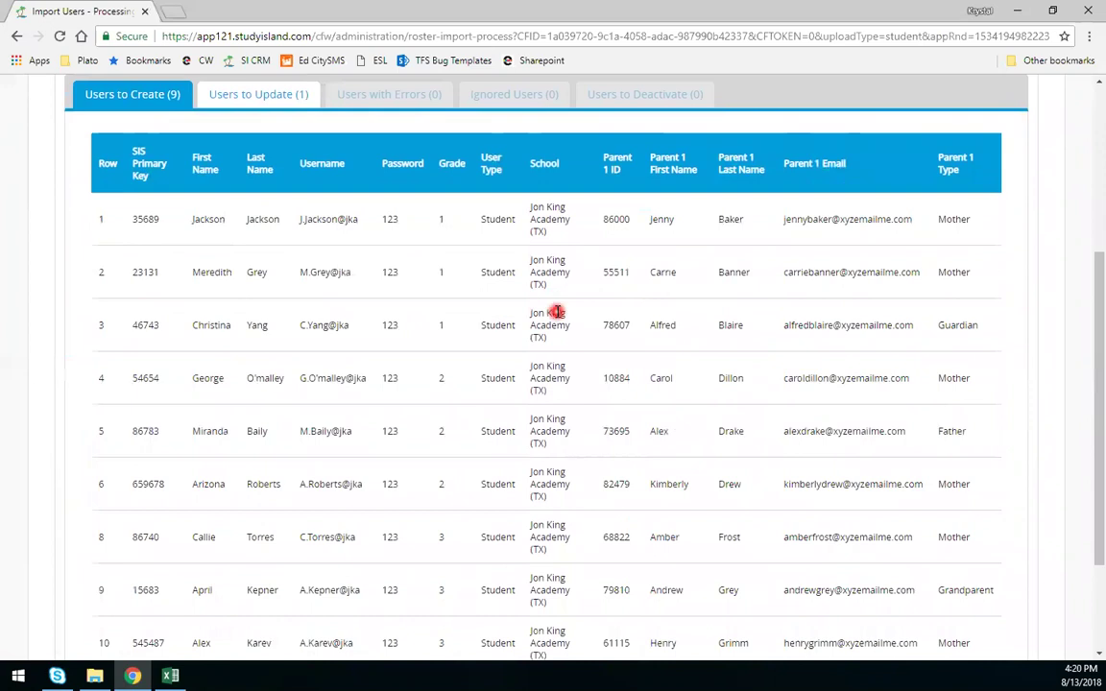
{"action": "scroll", "coordinate": [566, 331], "scroll_direction": "up", "scroll_amount": 2}
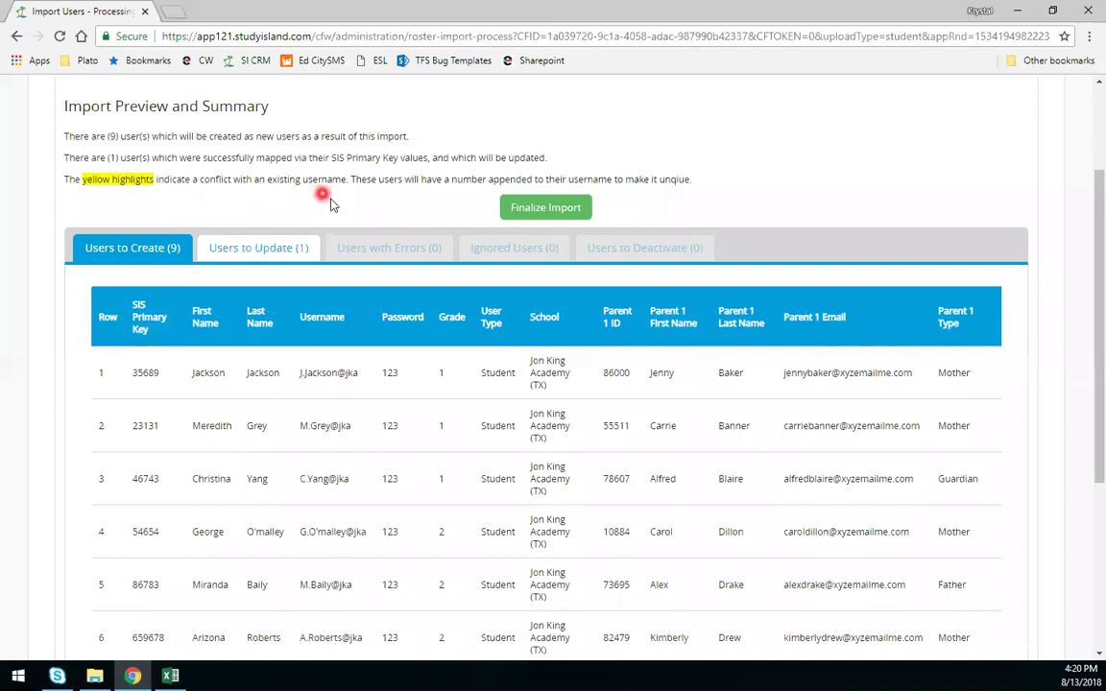
{"action": "scroll", "coordinate": [332, 205], "scroll_direction": "down", "scroll_amount": 1}
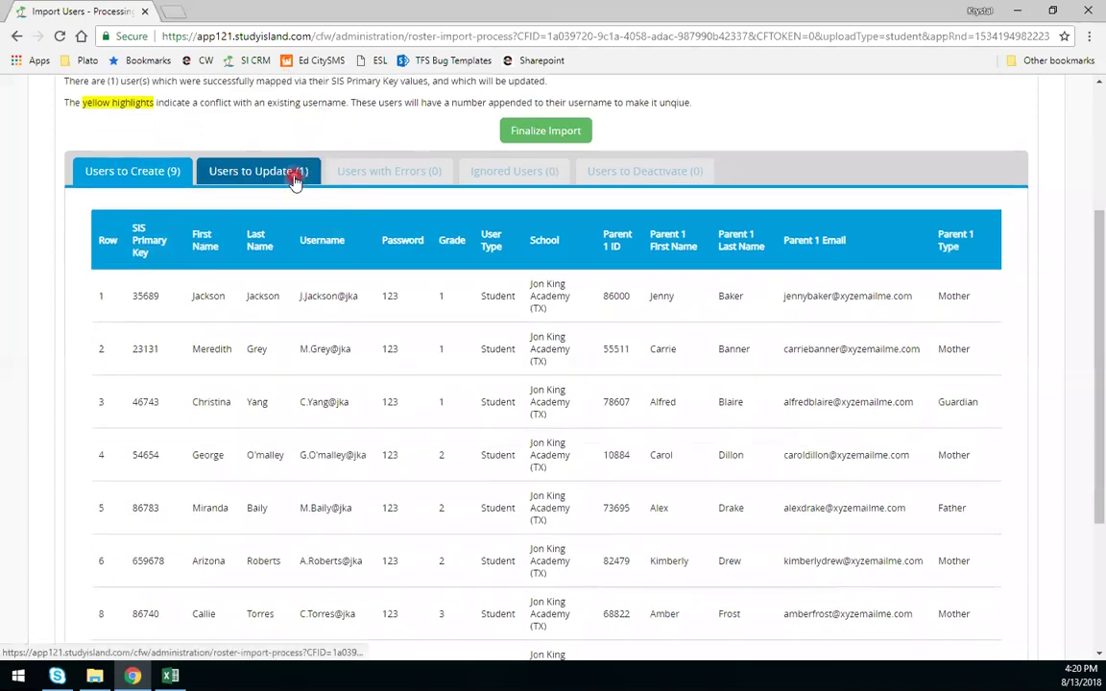
- Check the single user in Users to Update (1), then return to Users to Create (9)
{"action": "left_click", "coordinate": [295, 179]}
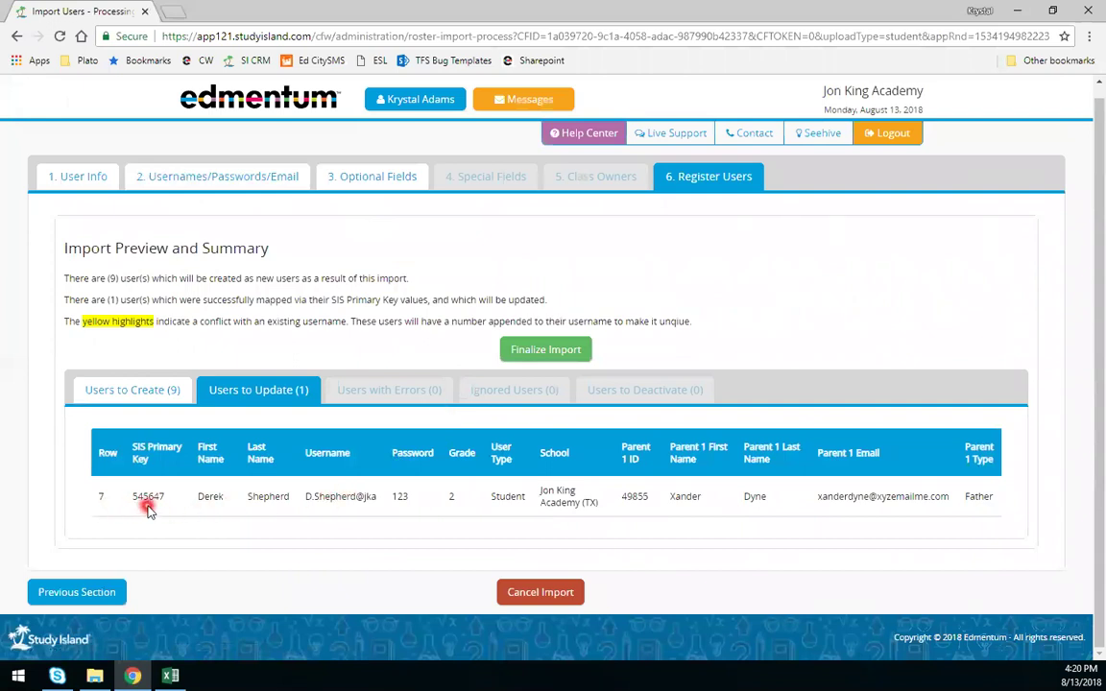
{"action": "left_click", "coordinate": [111, 392]}
{"action": "scroll", "coordinate": [163, 420], "scroll_direction": "down", "scroll_amount": 2}
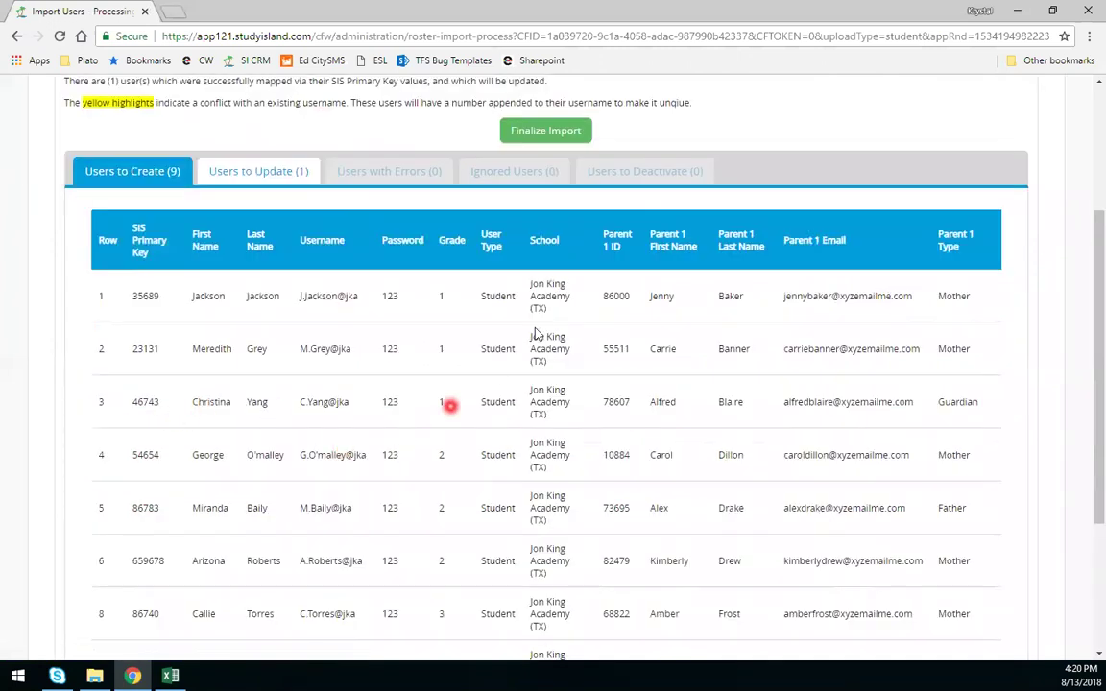
{"action": "scroll", "coordinate": [485, 360], "scroll_direction": "up", "scroll_amount": 2}
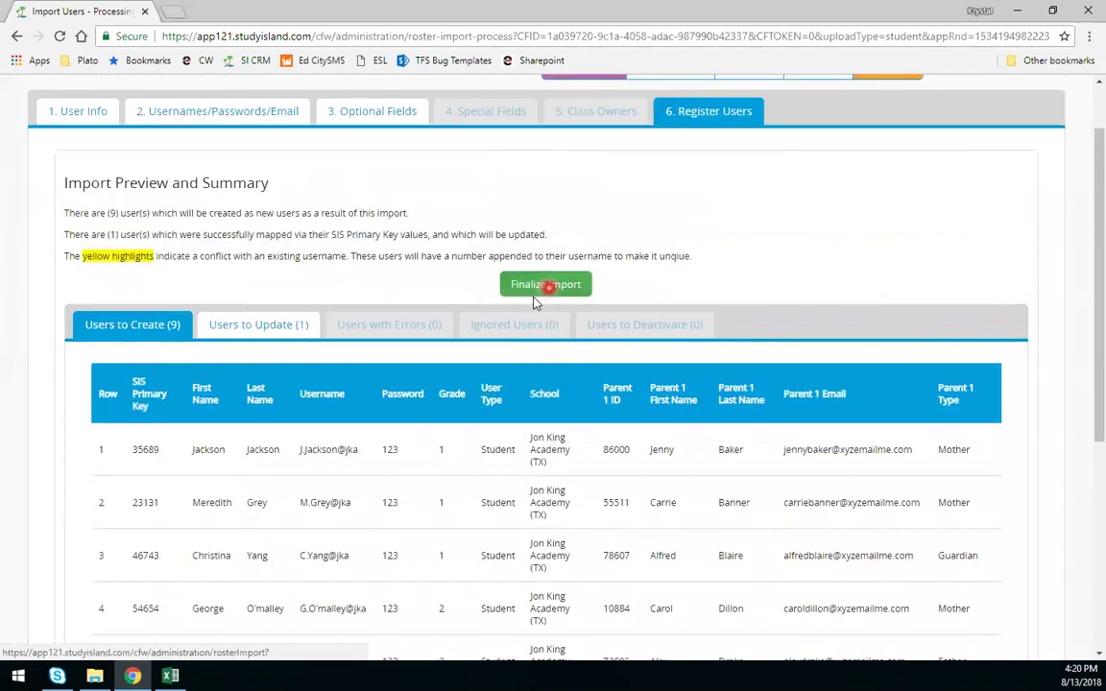
- Finalize the import and close the summary showing 9 created, 1 updated, 0 deactivated
{"action": "left_click", "coordinate": [524, 287]}
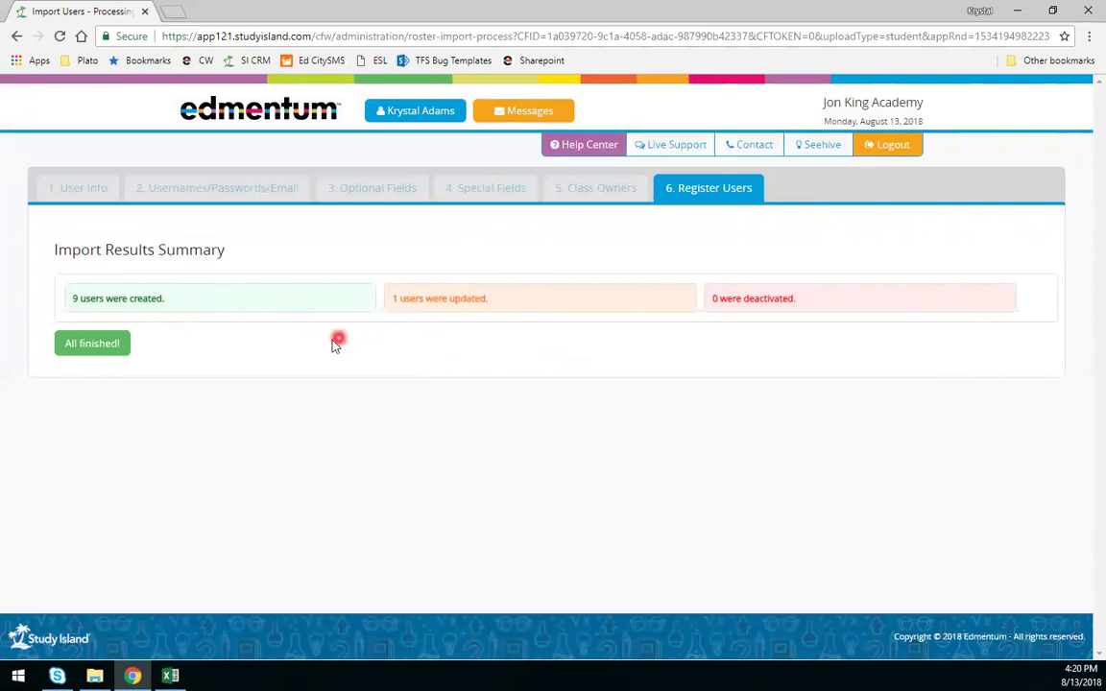
{"action": "left_click", "coordinate": [96, 350]}
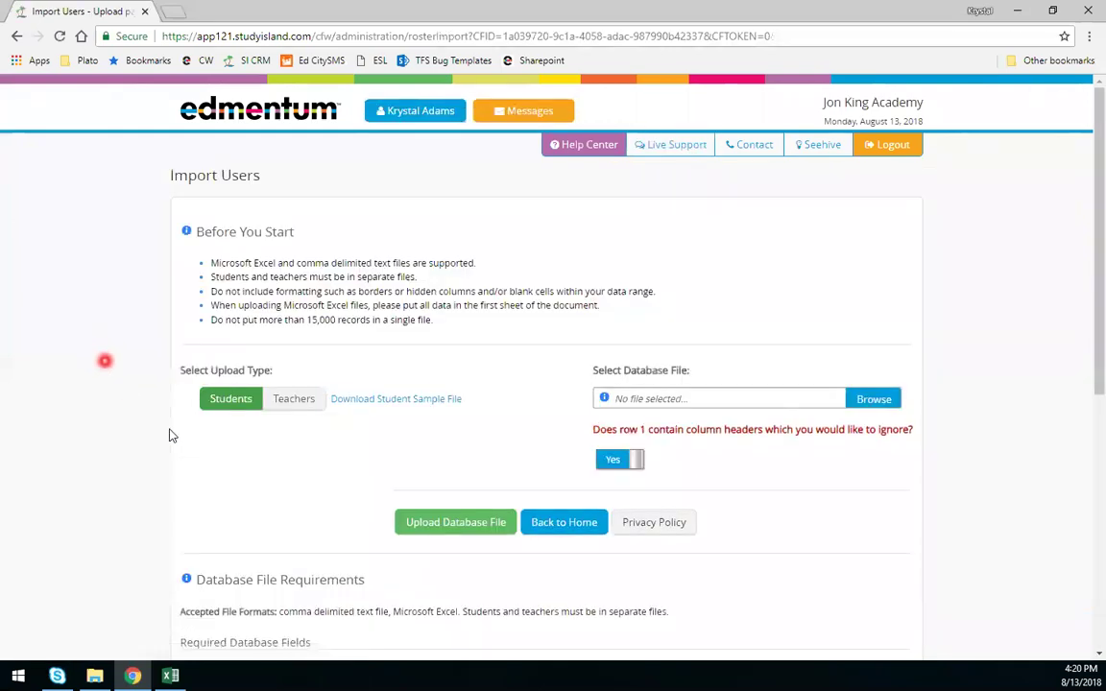
- Go from the Import Users page back to the Roster Management home
{"action": "scroll", "coordinate": [480, 518], "scroll_direction": "down", "scroll_amount": 1}
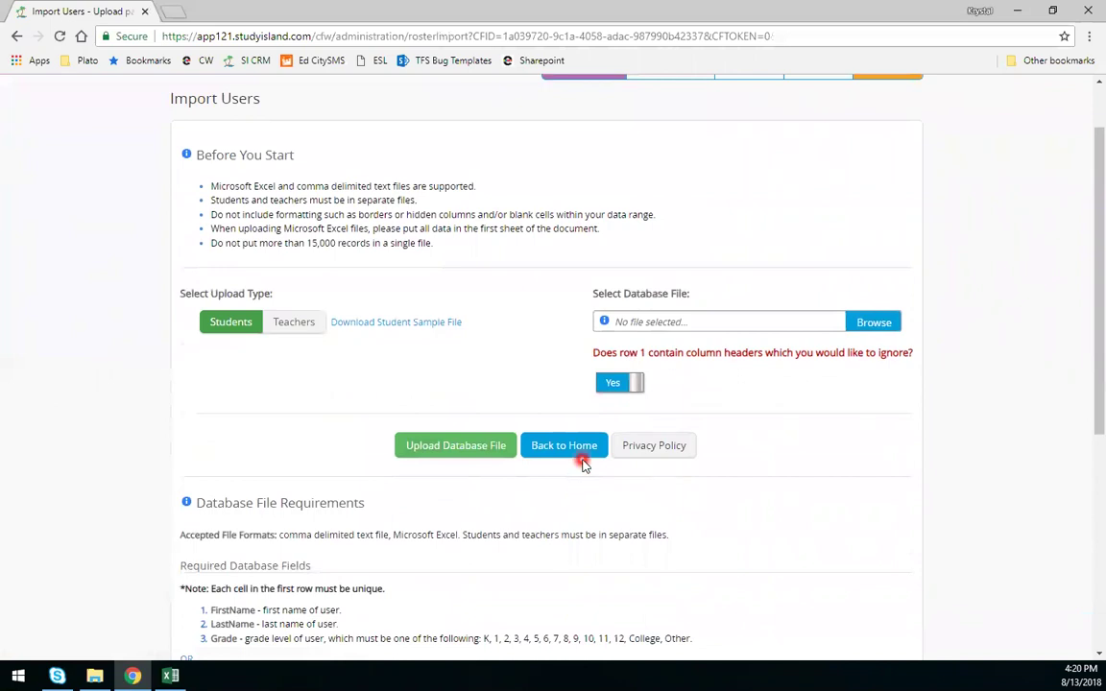
{"action": "left_click", "coordinate": [566, 449]}
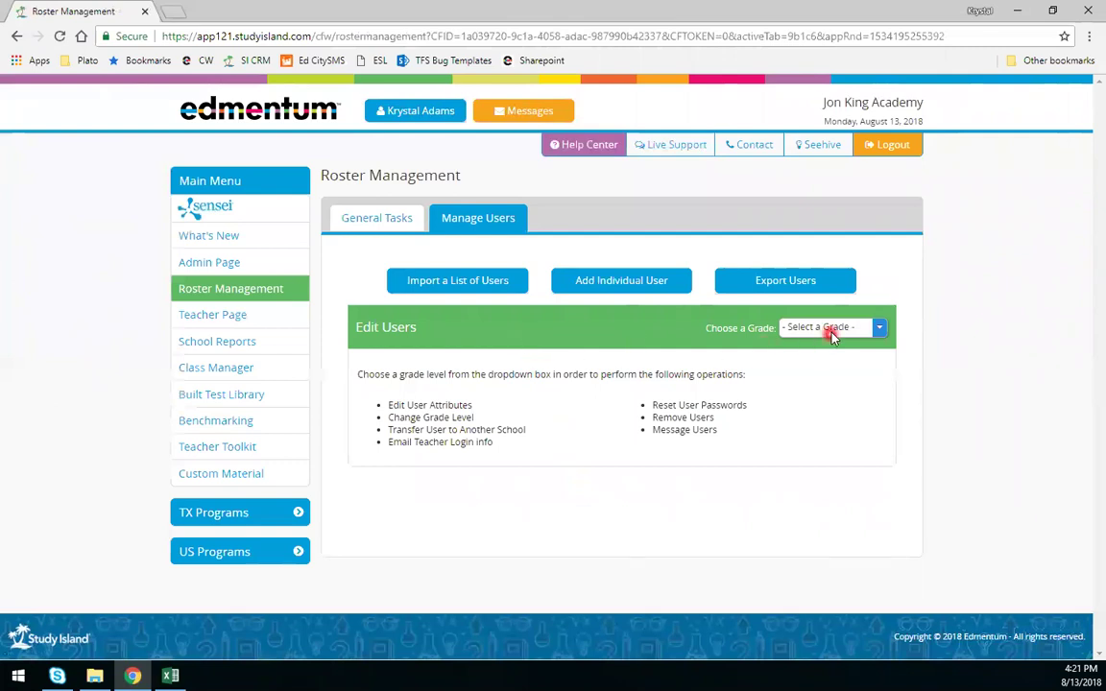
- Choose grade 1 in Edit Users and scroll through the Grade Level 1 student list
{"action": "left_click", "coordinate": [835, 332]}
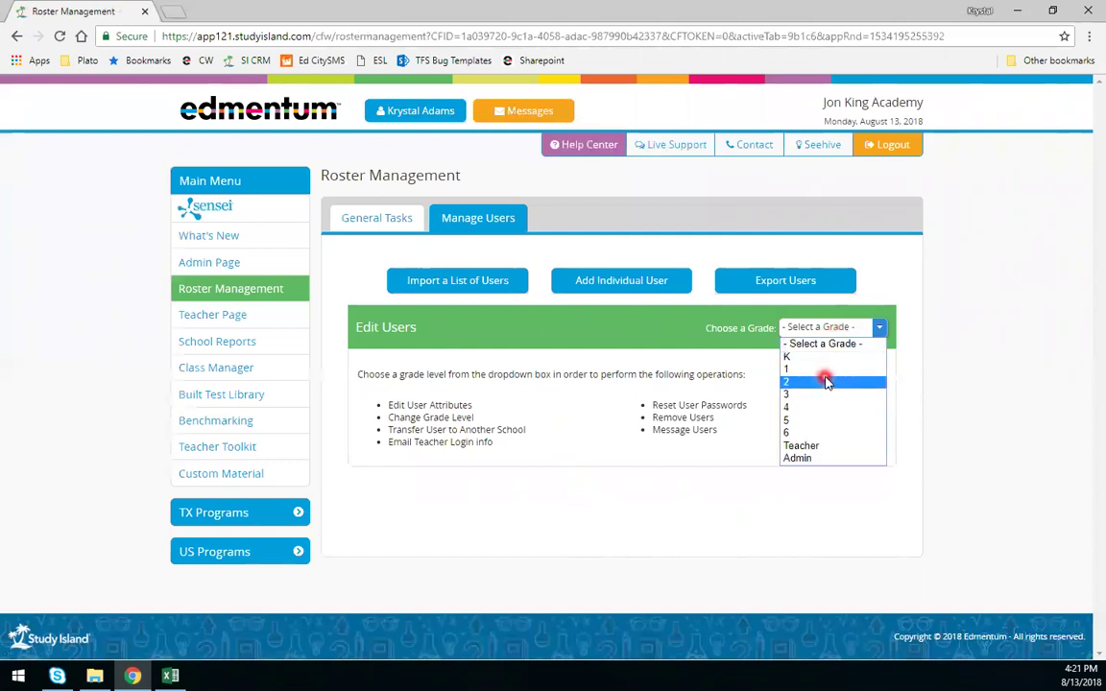
{"action": "left_click", "coordinate": [818, 370]}
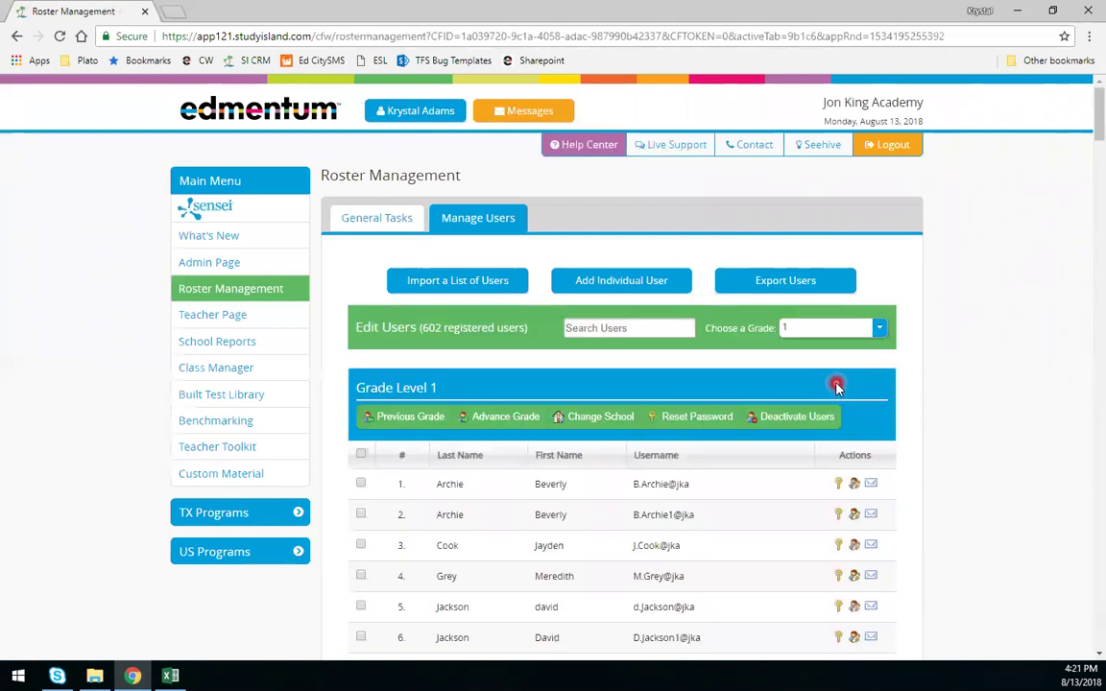
{"action": "scroll", "coordinate": [836, 385], "scroll_direction": "down", "scroll_amount": 3}
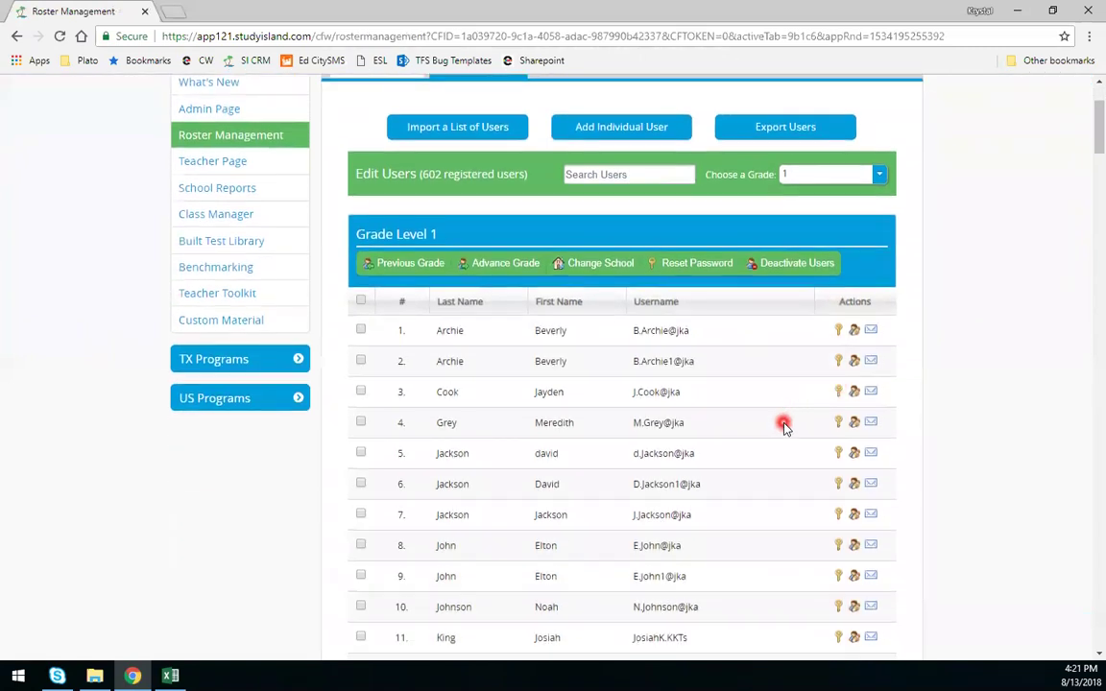
{"action": "scroll", "coordinate": [779, 419], "scroll_direction": "down", "scroll_amount": 1}
{"action": "scroll", "coordinate": [780, 419], "scroll_direction": "up", "scroll_amount": 2}
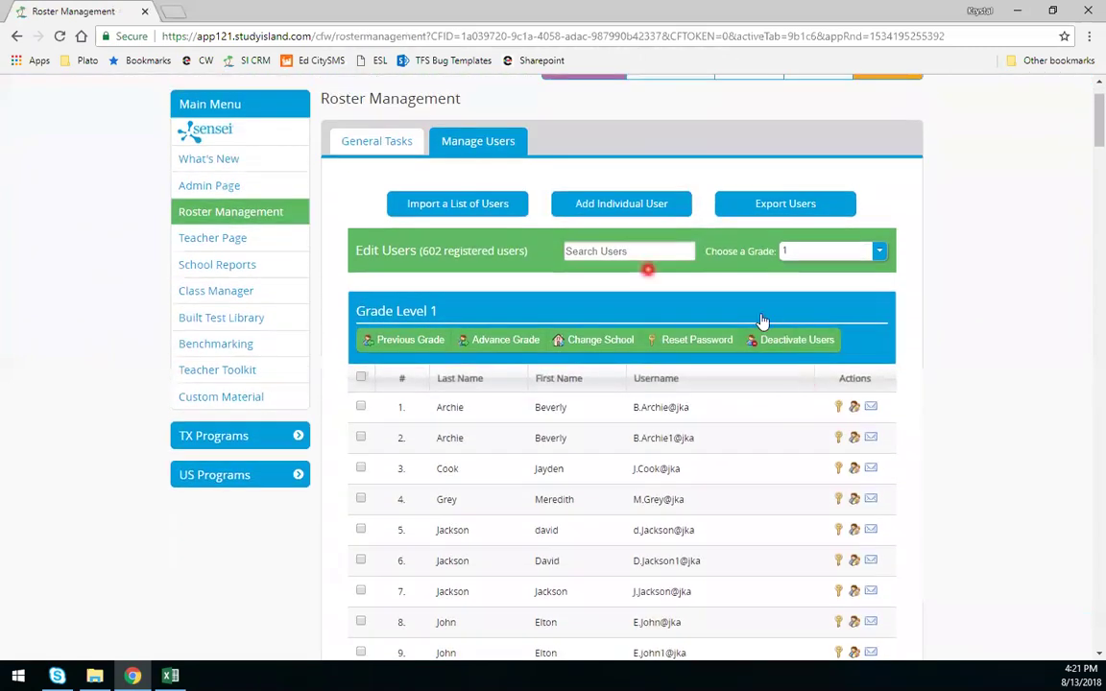
{"action": "scroll", "coordinate": [399, 371], "scroll_direction": "up", "scroll_amount": 2}
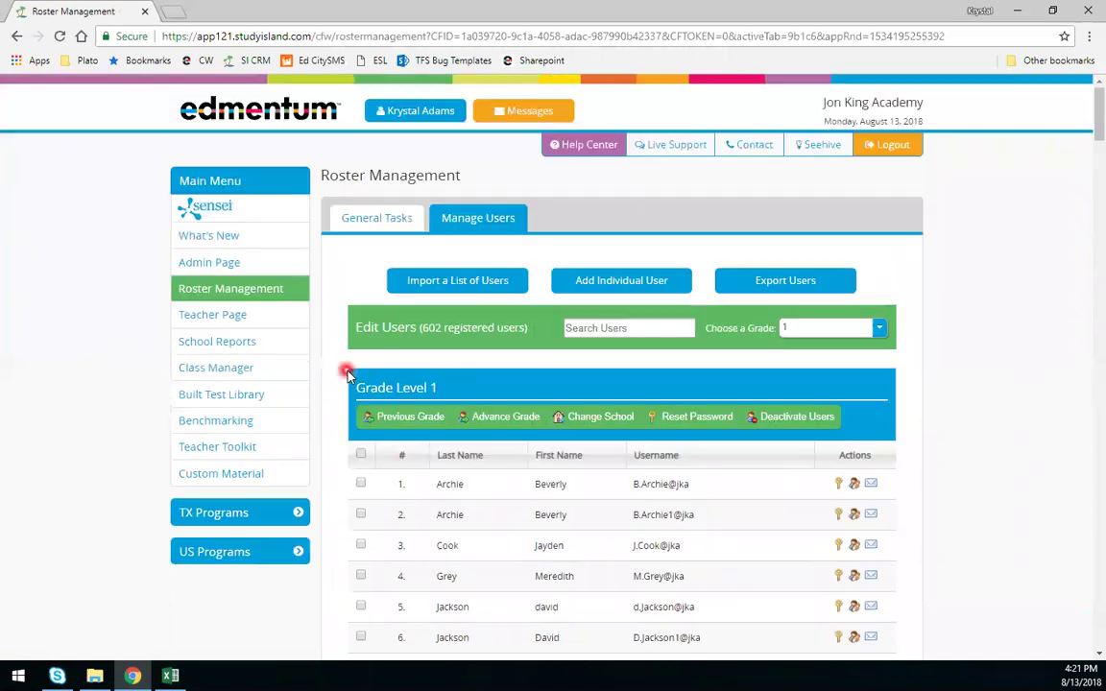